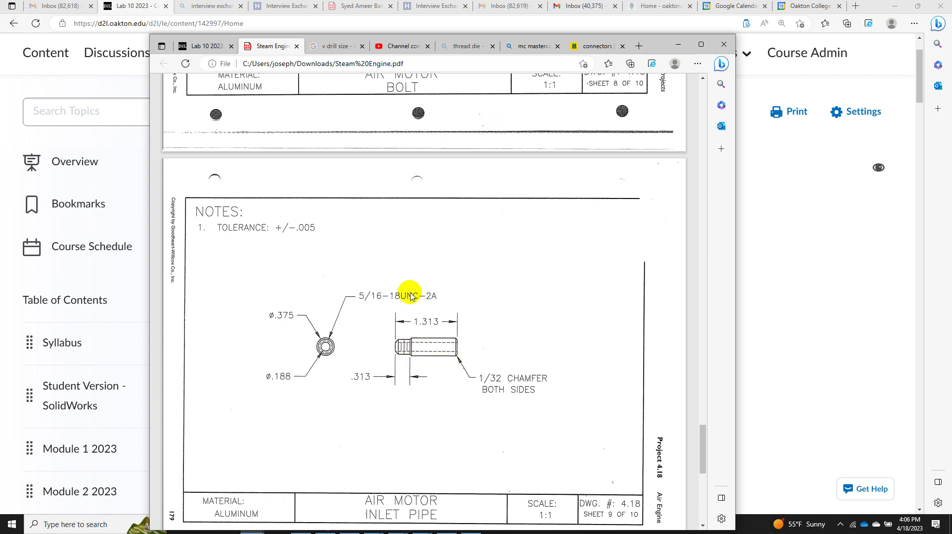
Review the Universal-Thread Moisture-Resistant Push-to-Connect Tube Fittings listing on the McMaster-Carr site and return to the Lab 10 page.
left_click(592, 50)
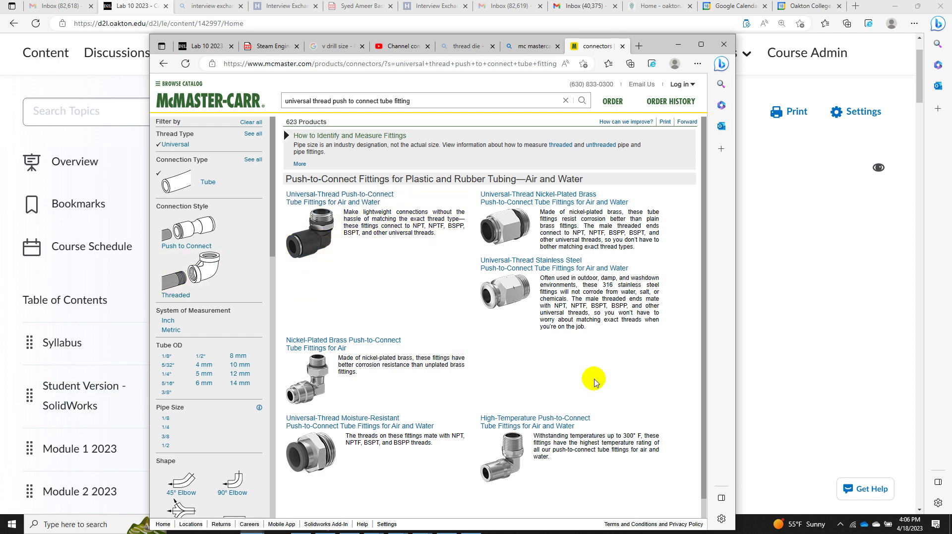
left_click(703, 47)
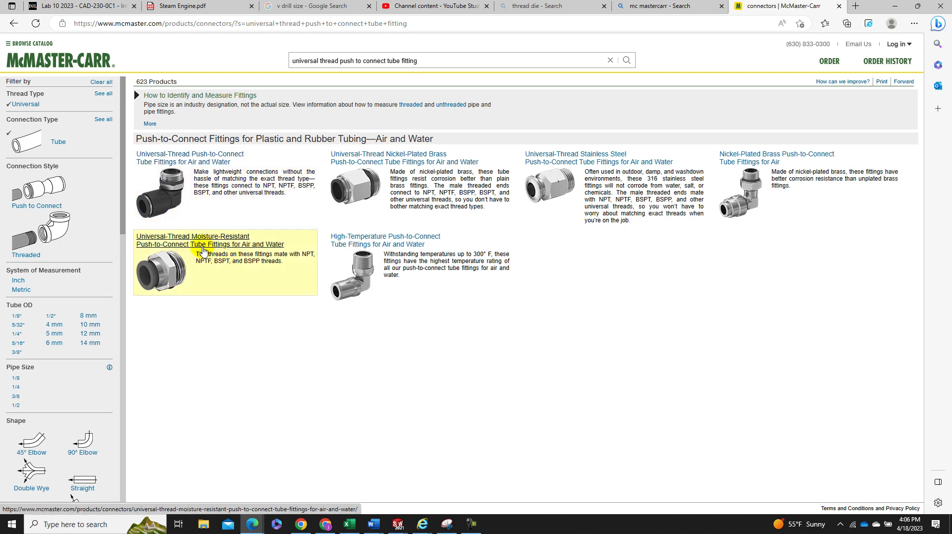
left_click(203, 250)
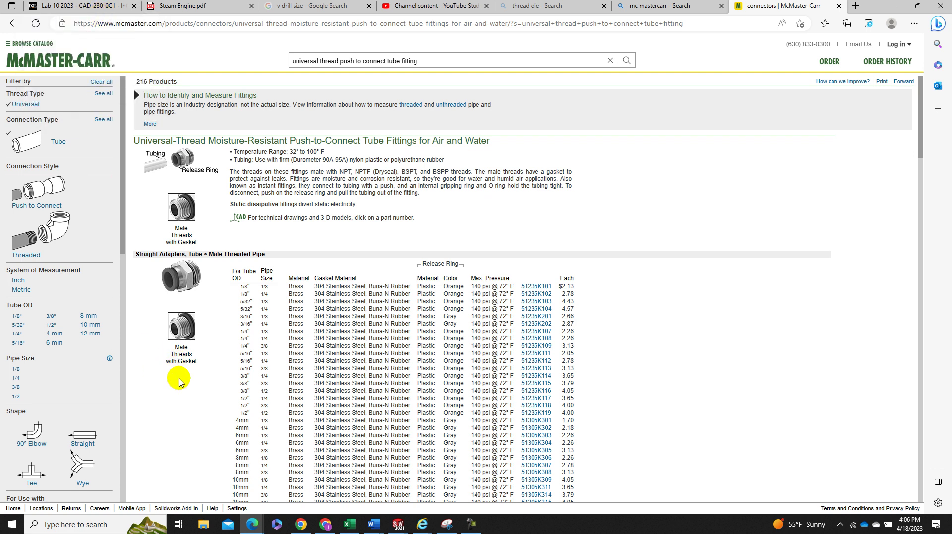
left_click(77, 6)
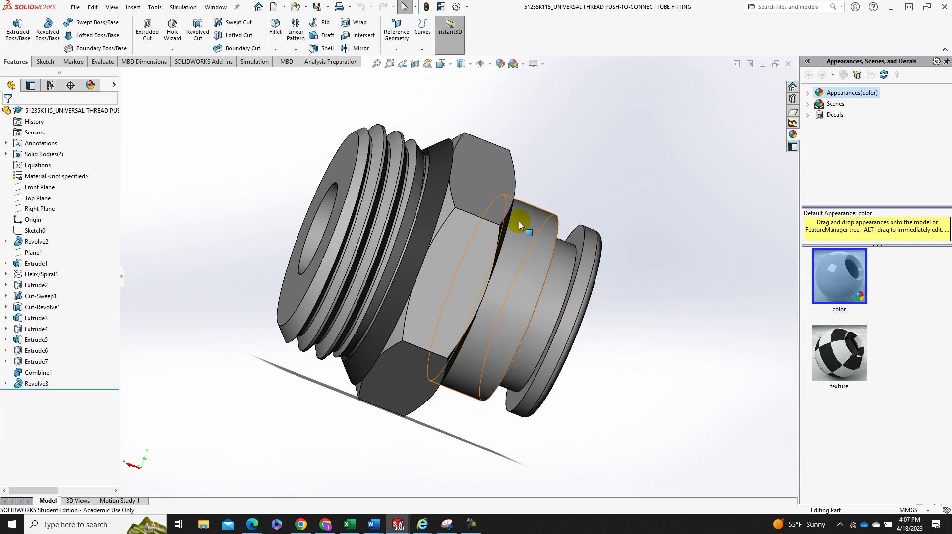
Switch to SOLIDWORKS, create a new part document, and apply a plain white scene to it.
left_click(75, 8)
left_click(90, 25)
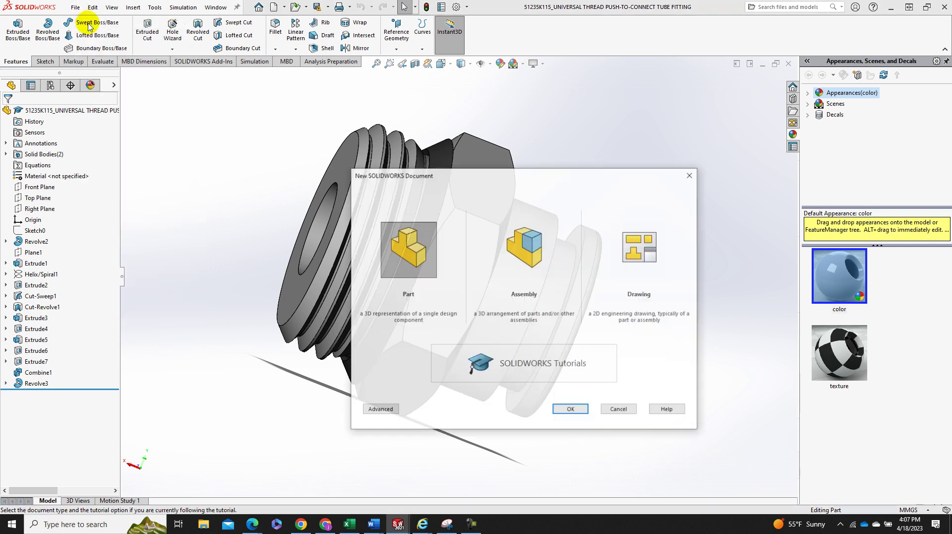
left_click(568, 409)
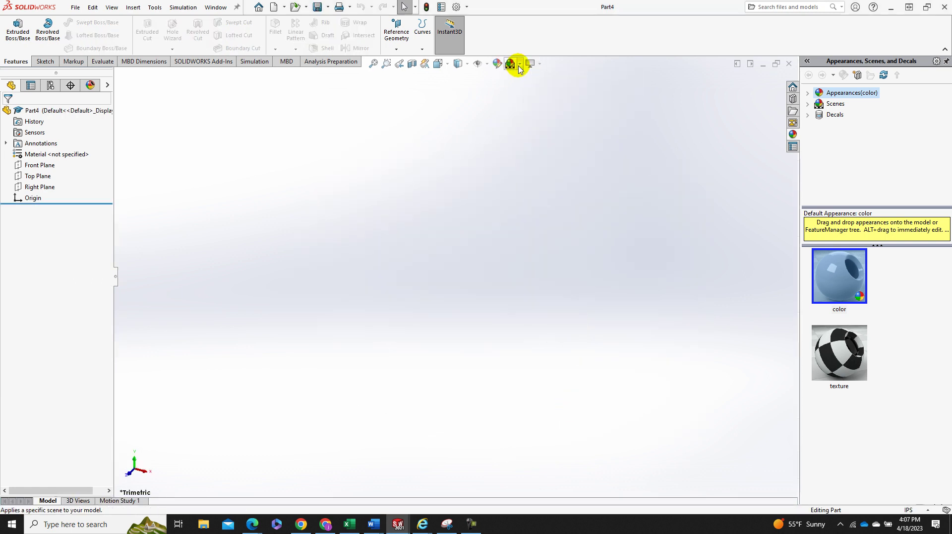
mouse_move(512, 64)
left_click(527, 89)
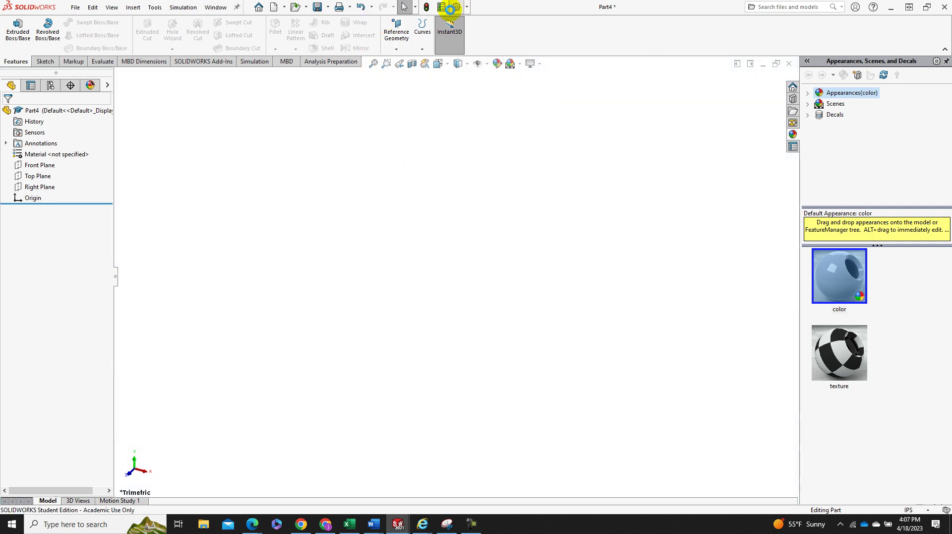
Set the part document's length units to four decimal places (.1234) in inches.
left_click(455, 7)
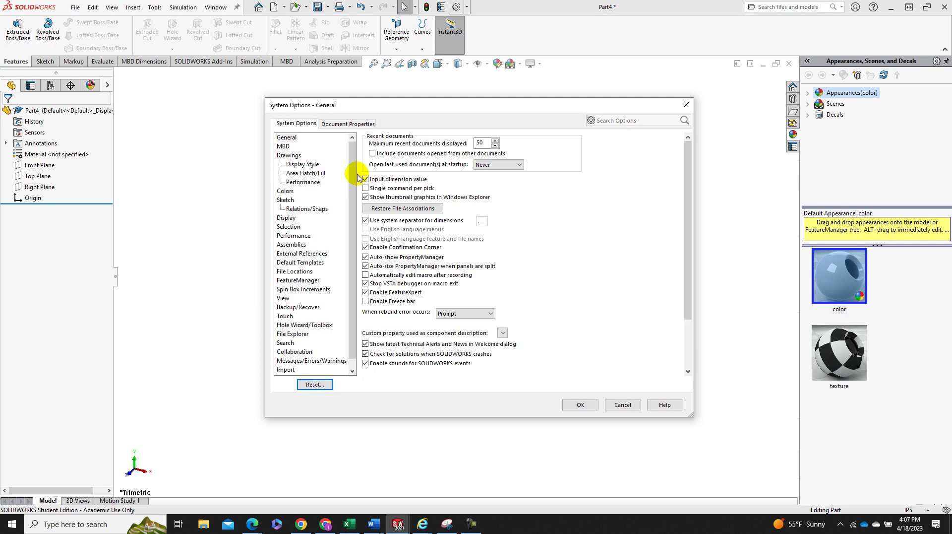
left_click(344, 124)
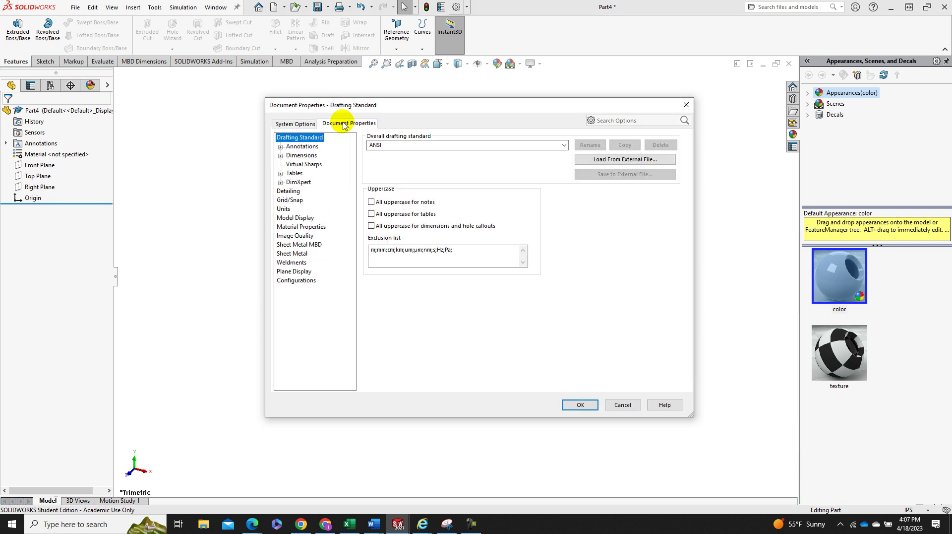
left_click(290, 210)
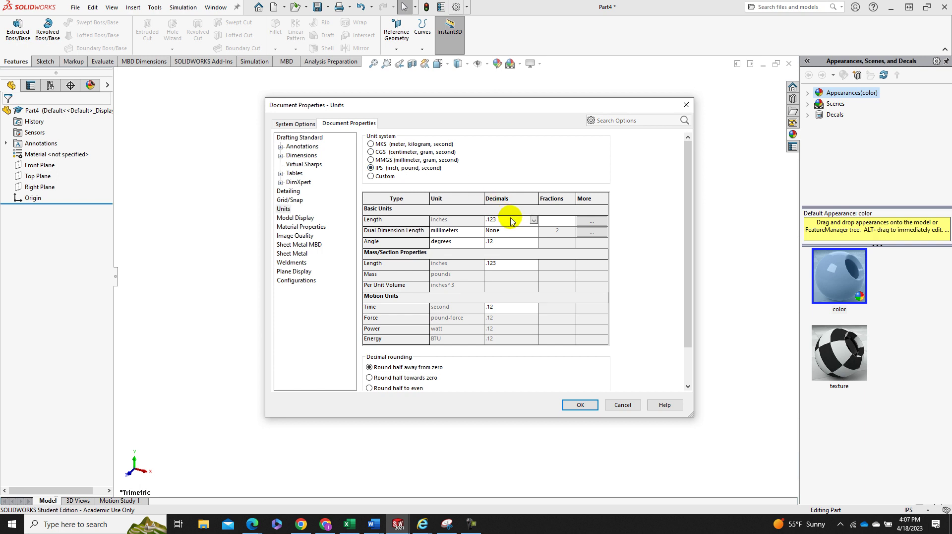
left_click(532, 222)
left_click(510, 244)
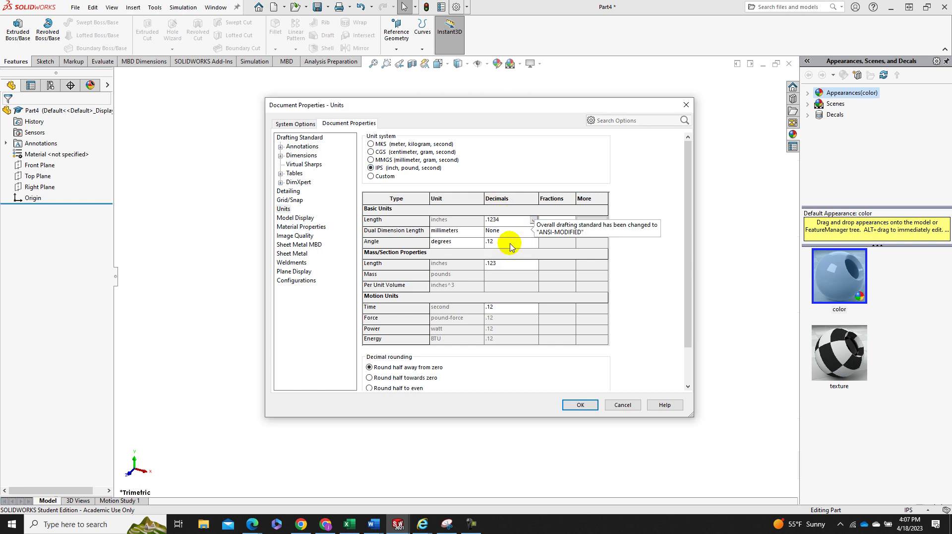
left_click(569, 398)
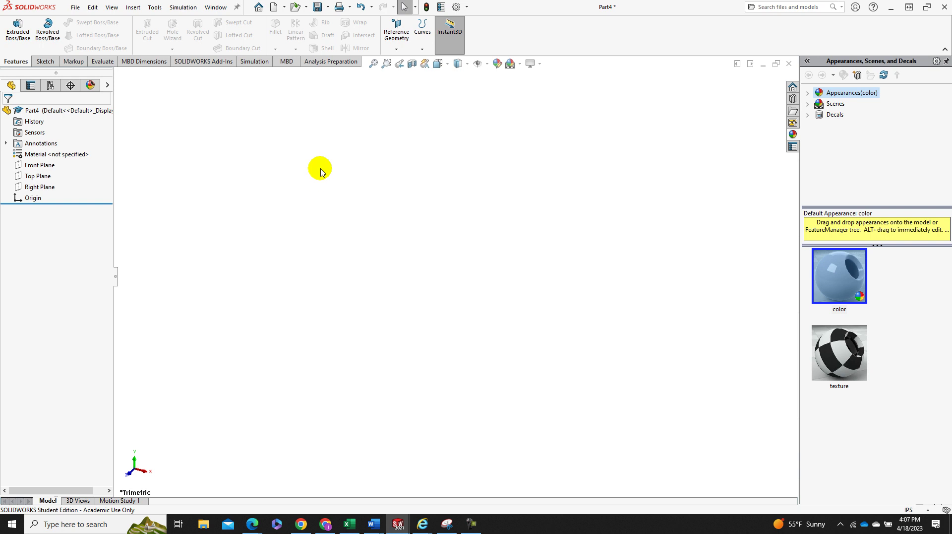
Start a sketch on the Right Plane and check the inlet pipe dimensions on page 9 of Steam Engine.pdf in the browser.
right_click(46, 189)
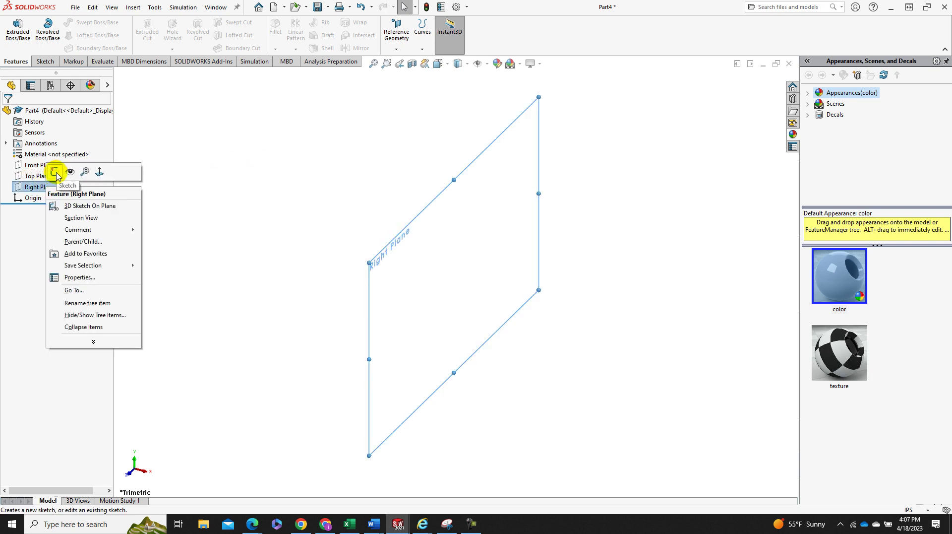
left_click(54, 172)
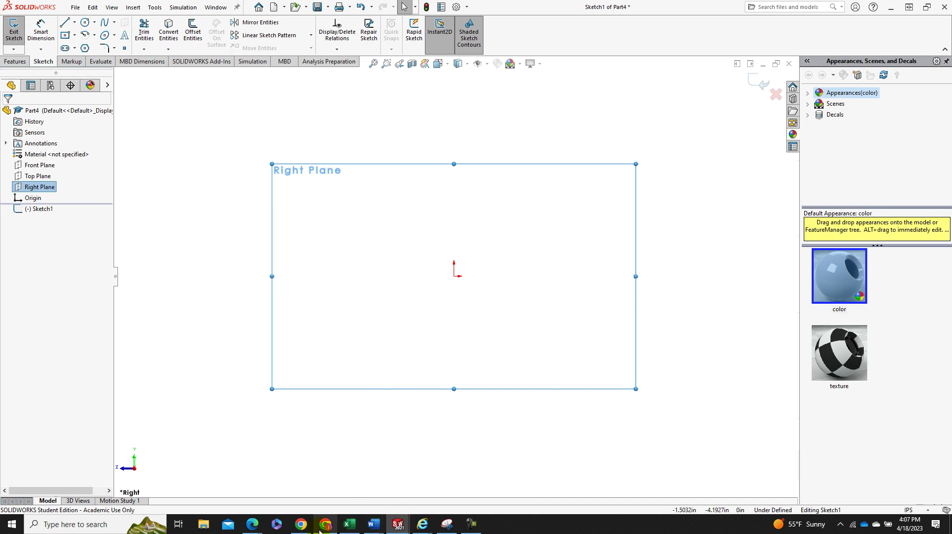
mouse_move(252, 525)
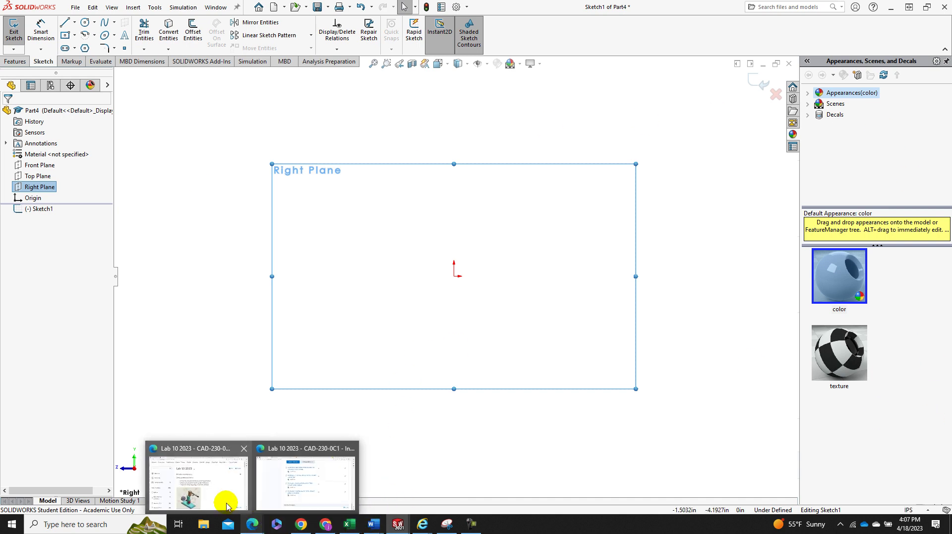
left_click(287, 481)
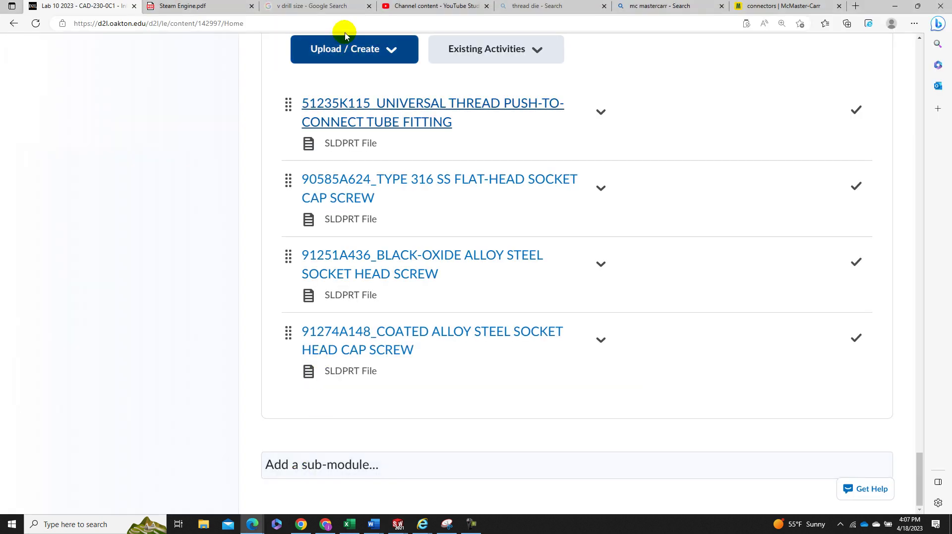
left_click(225, 6)
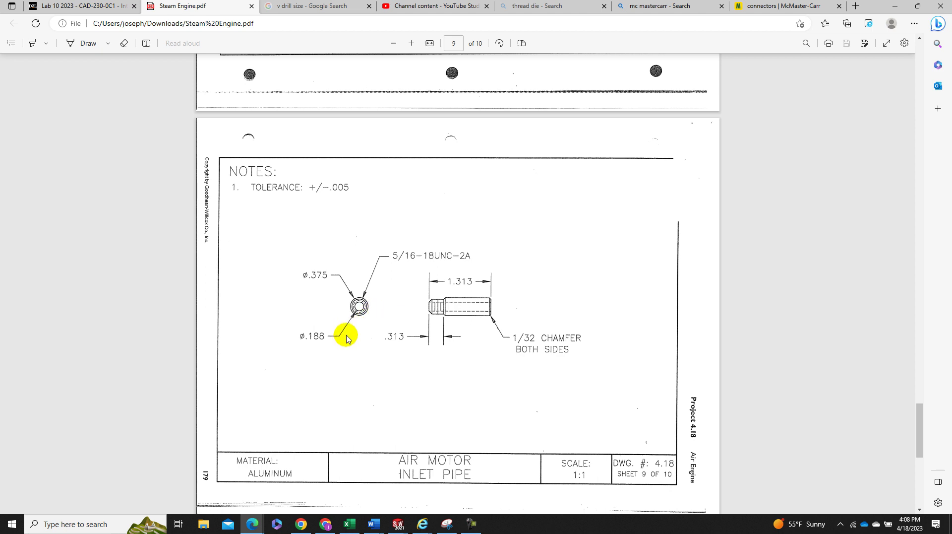
left_click(895, 6)
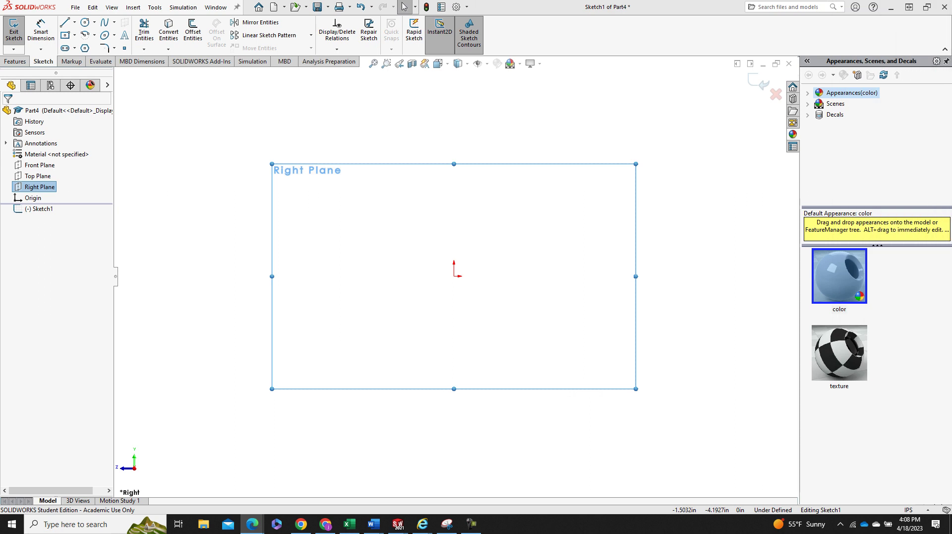
left_click(84, 22)
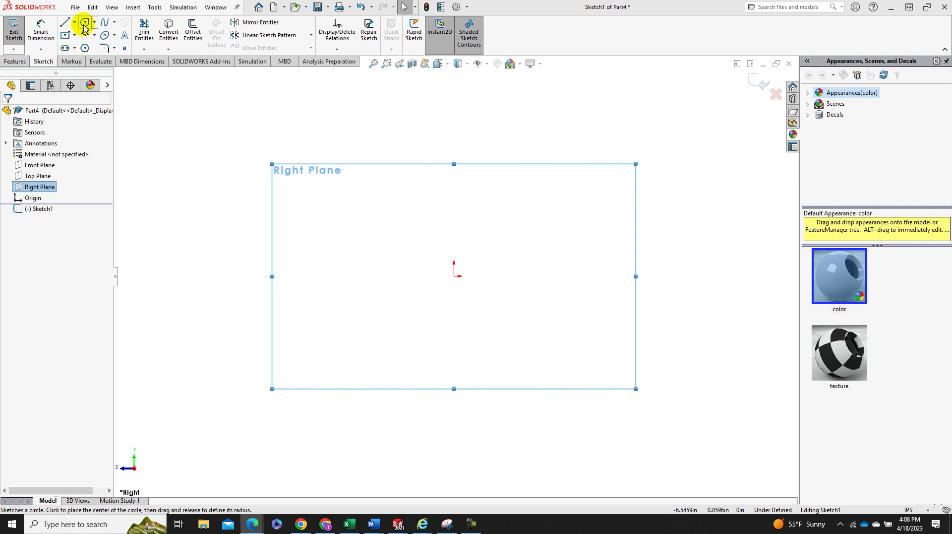
left_click(454, 277)
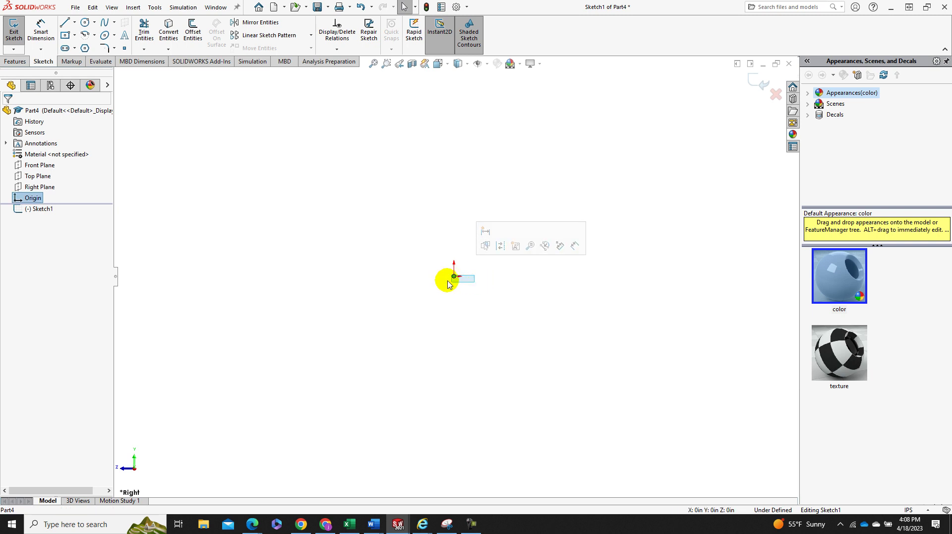
left_click(405, 289)
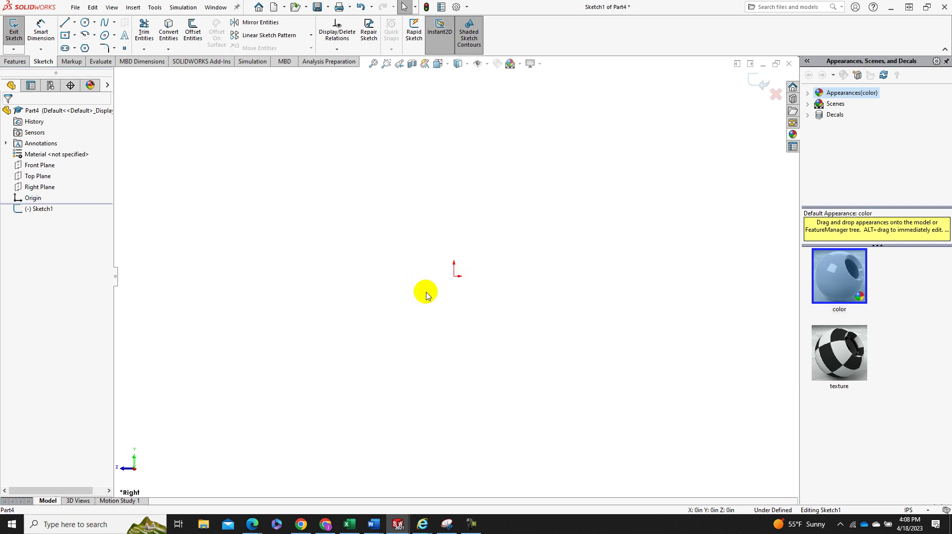
Sketch a circle centred on the origin and dimension its diameter to 0.375 in.
left_click(85, 25)
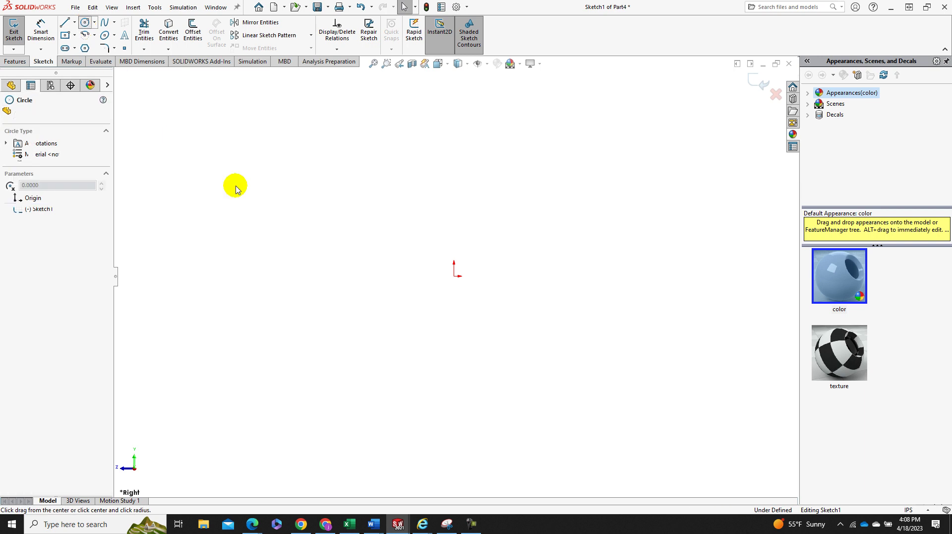
left_click(454, 277)
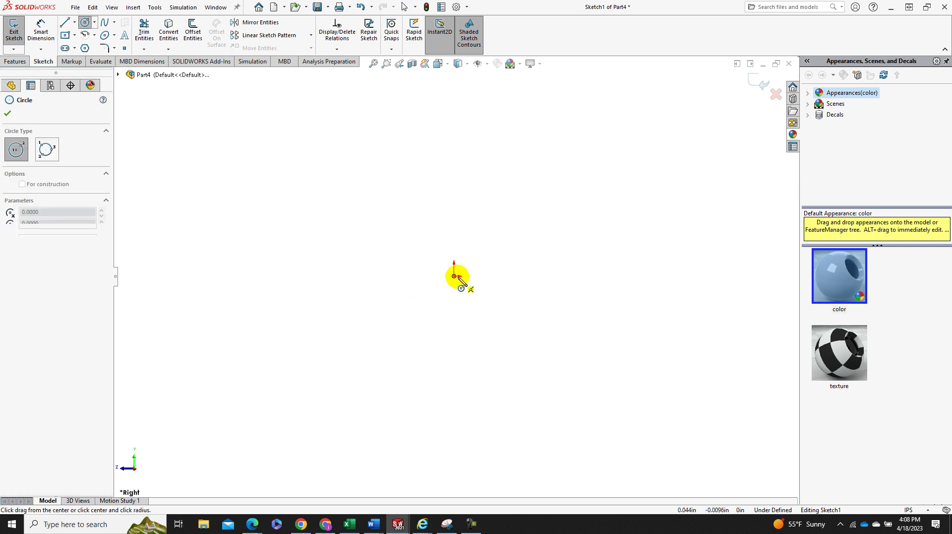
left_click(488, 276)
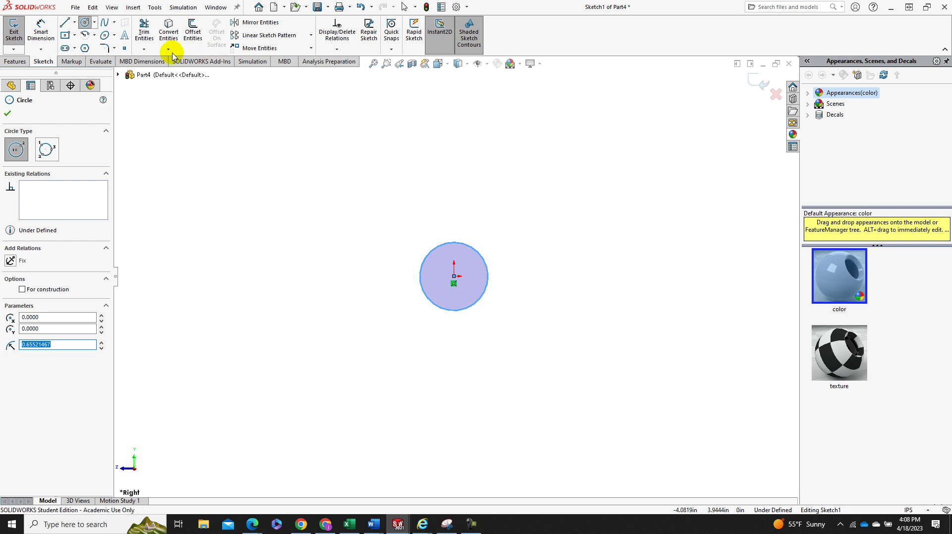
left_click(40, 23)
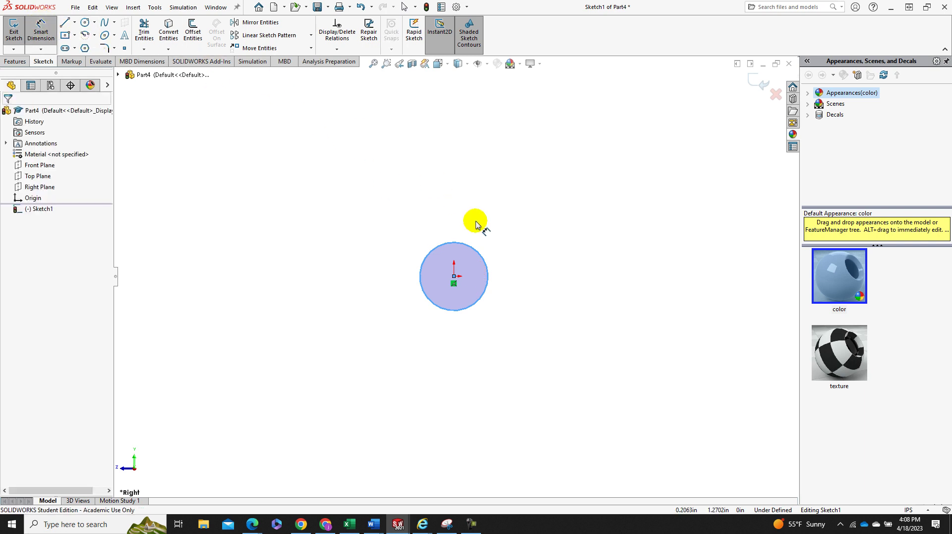
left_click(475, 252)
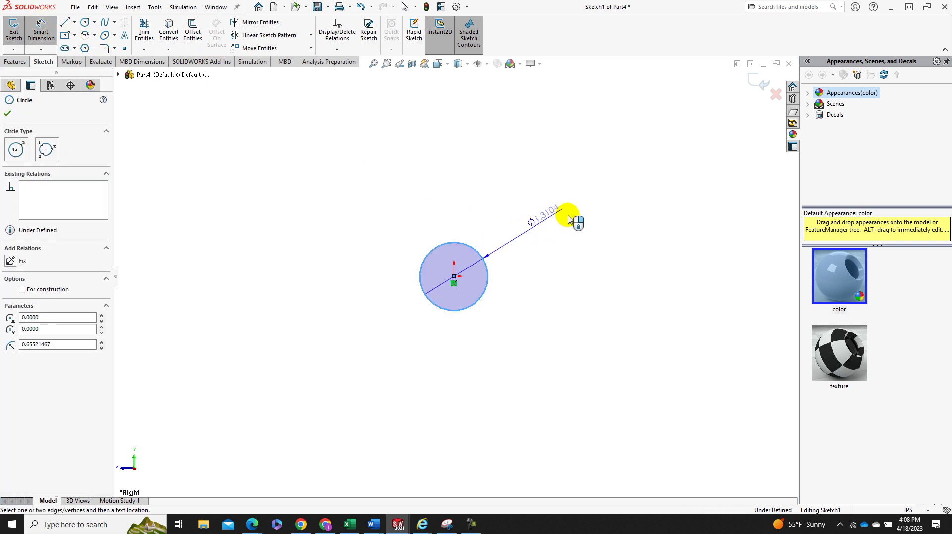
left_click(569, 217)
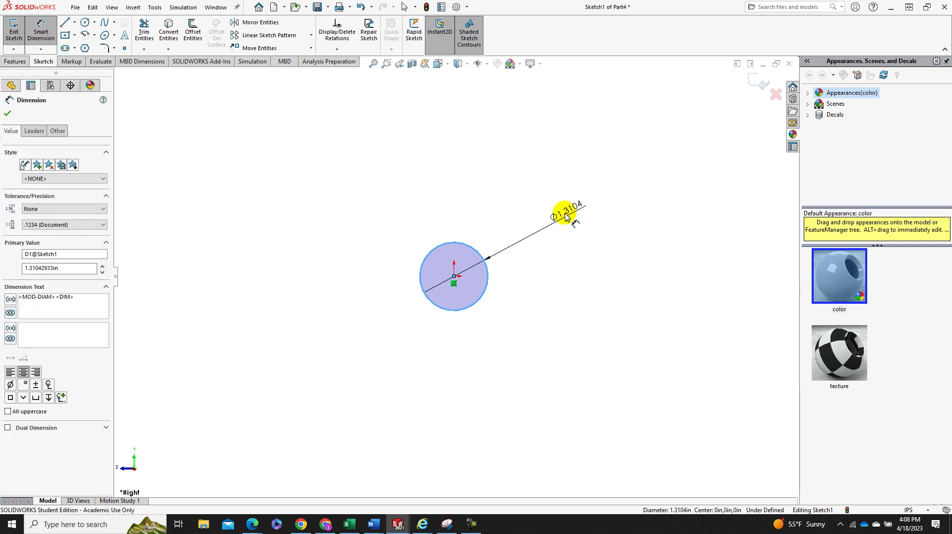
type(".375")
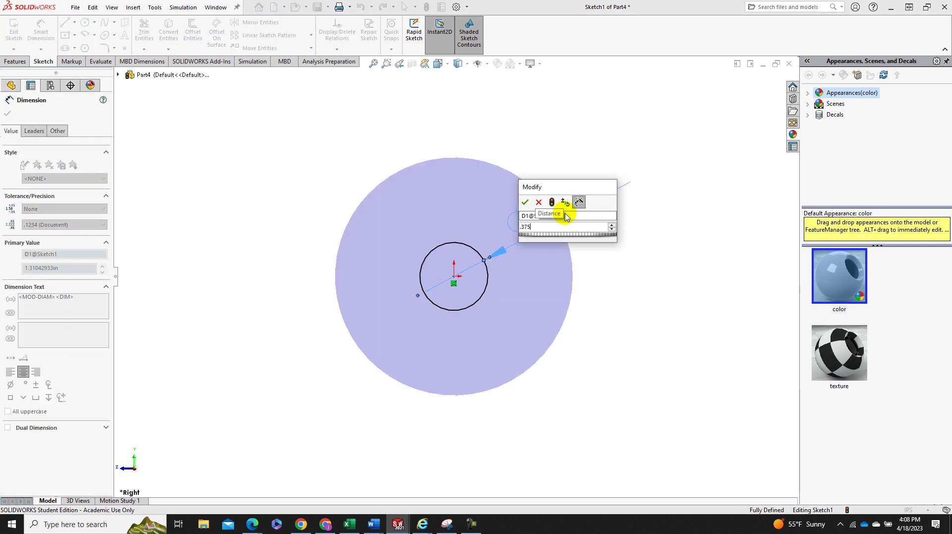
key("Return")
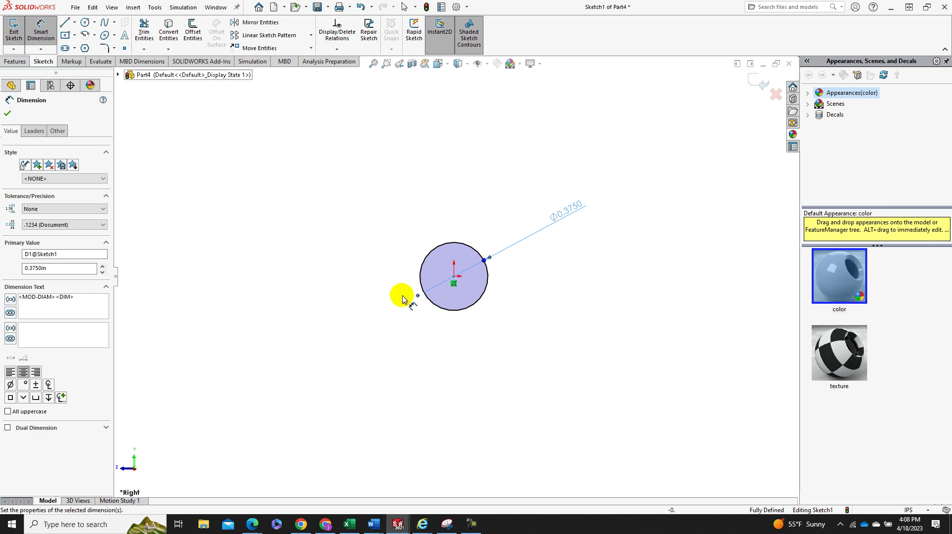
Sketch a second circle centred on the origin inside the first and dimension its diameter to 0.1875 in.
left_click(454, 277)
left_click(85, 22)
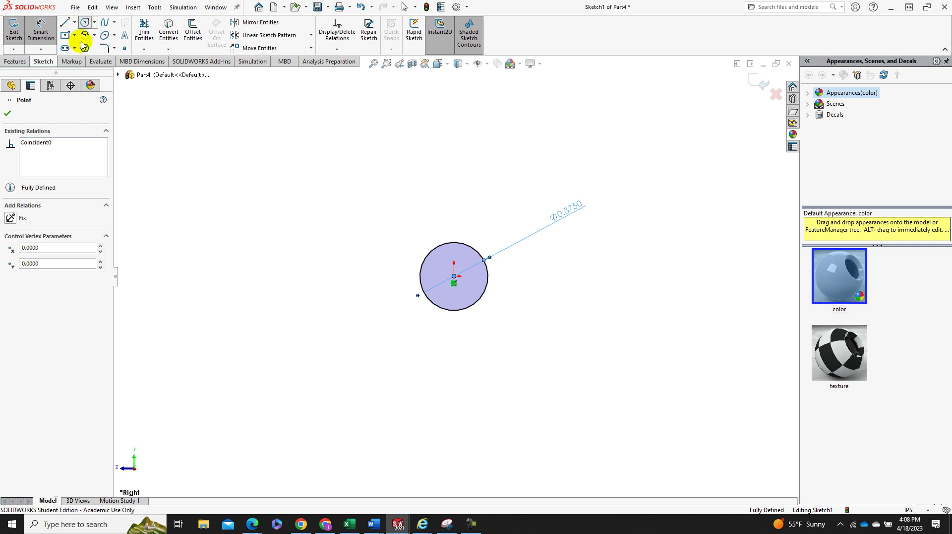
left_click(455, 277)
left_click(474, 280)
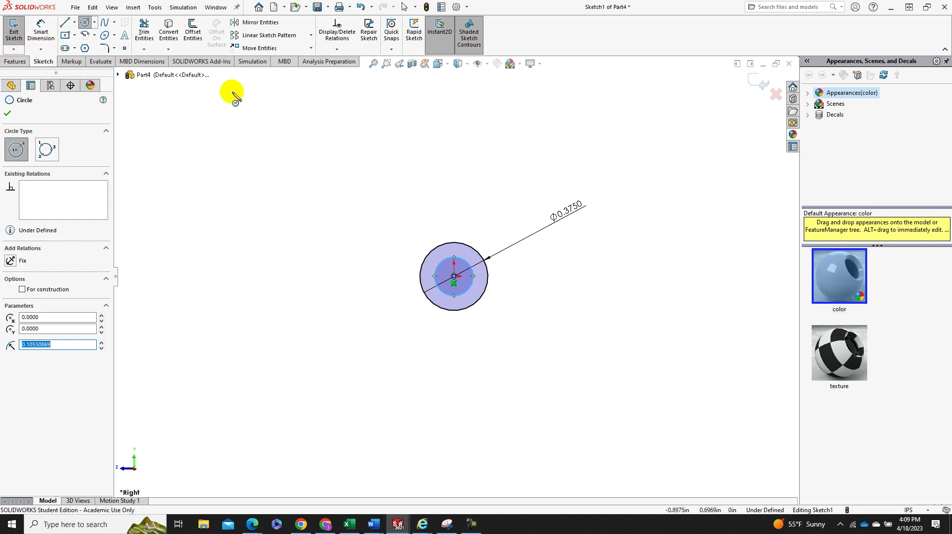
left_click(41, 30)
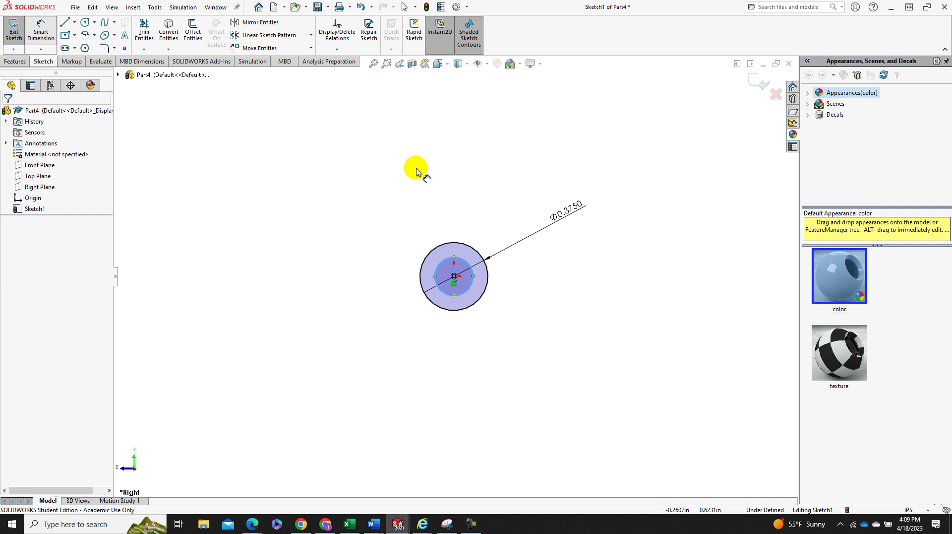
left_click(466, 264)
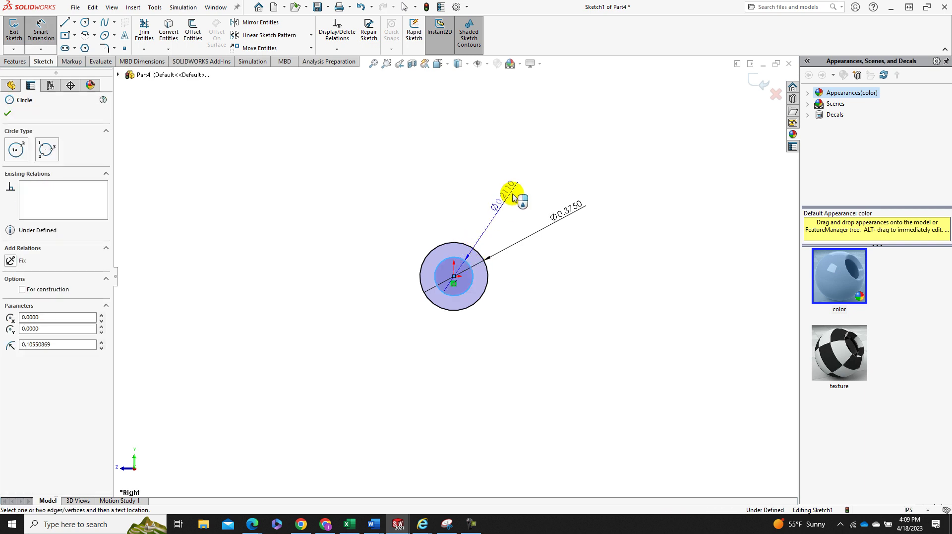
left_click(510, 197)
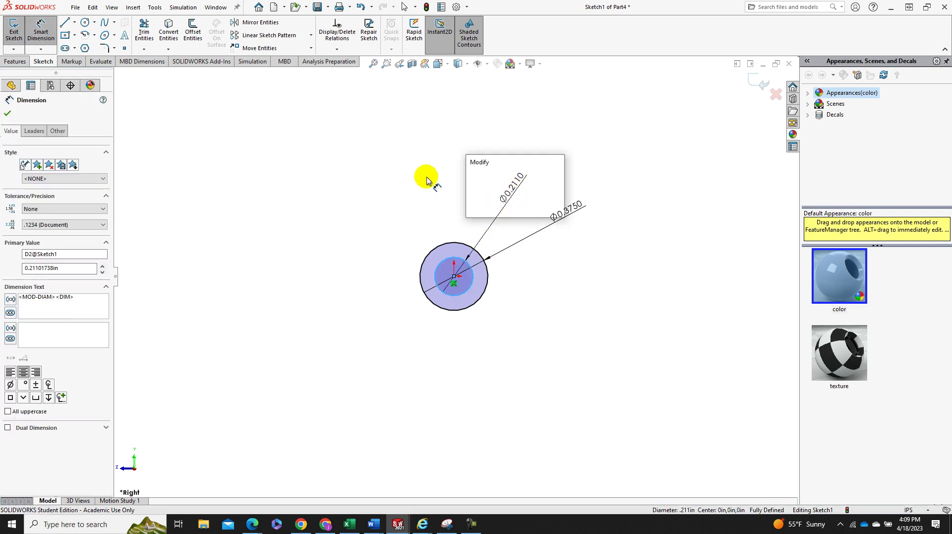
type(".1875")
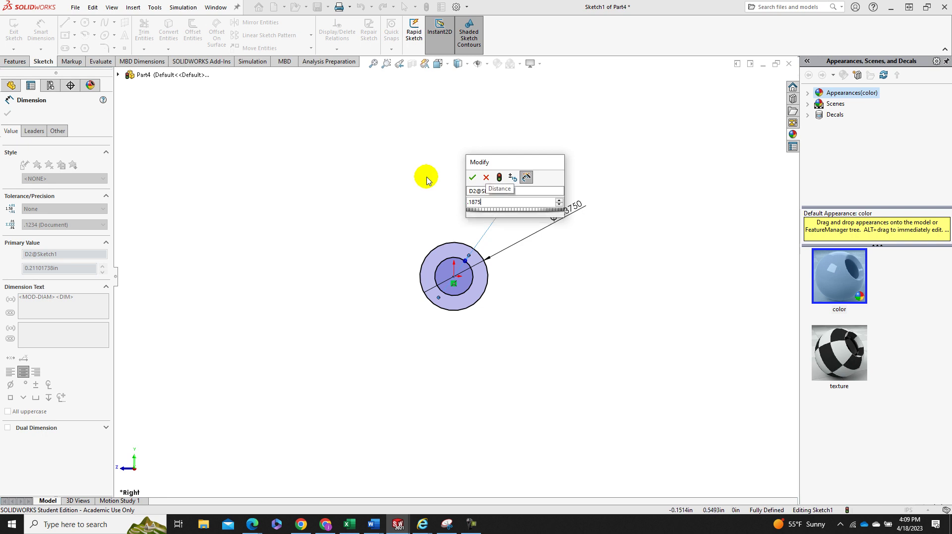
key("Return")
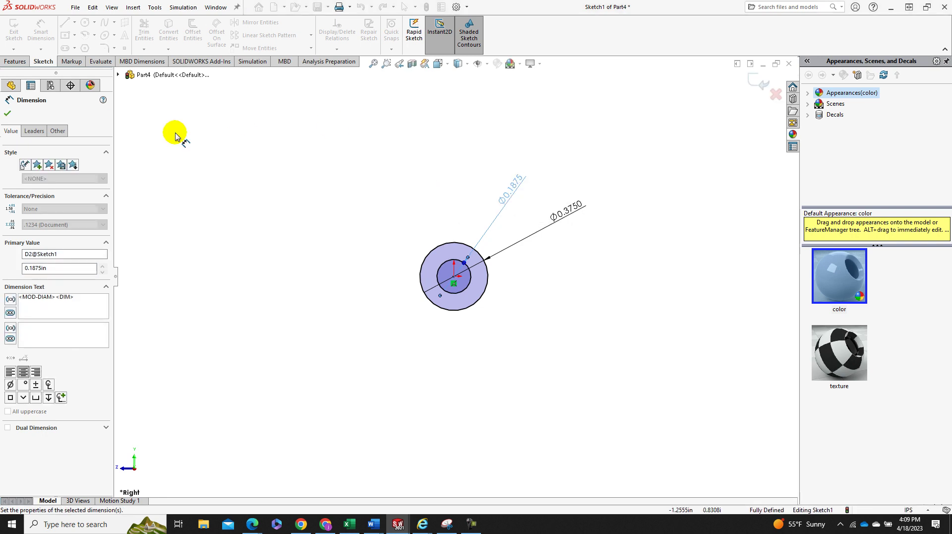
left_click(7, 115)
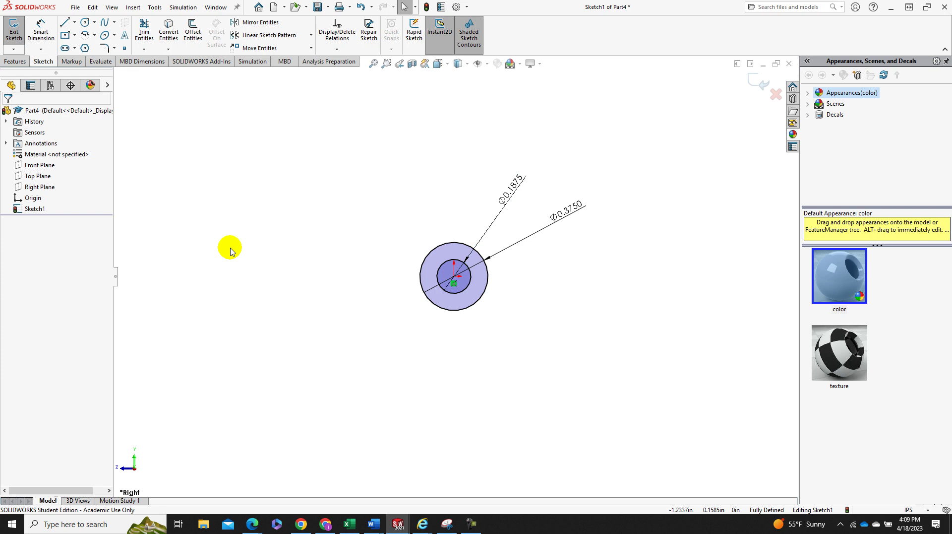
Extrude the concentric-circle profile as a 0.1 in blind boss in the reversed direction.
left_click(15, 62)
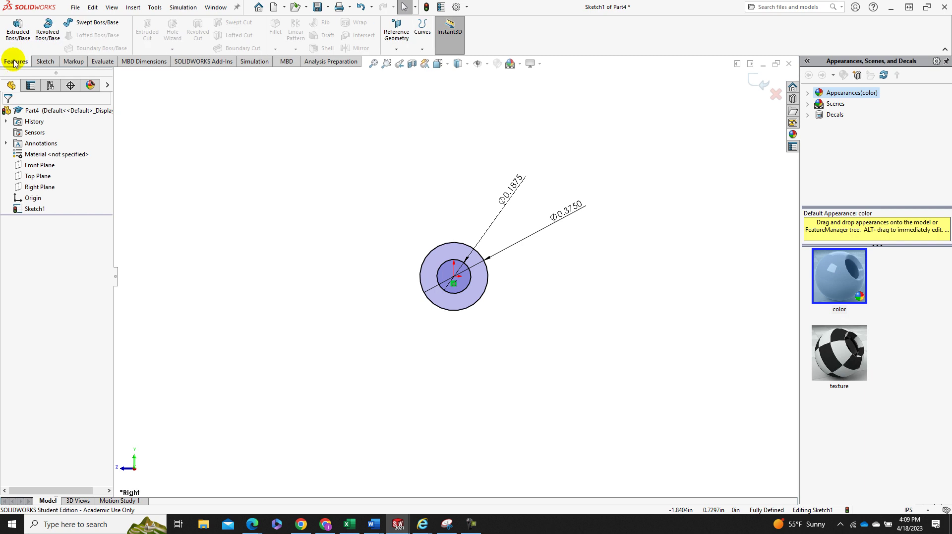
left_click(17, 30)
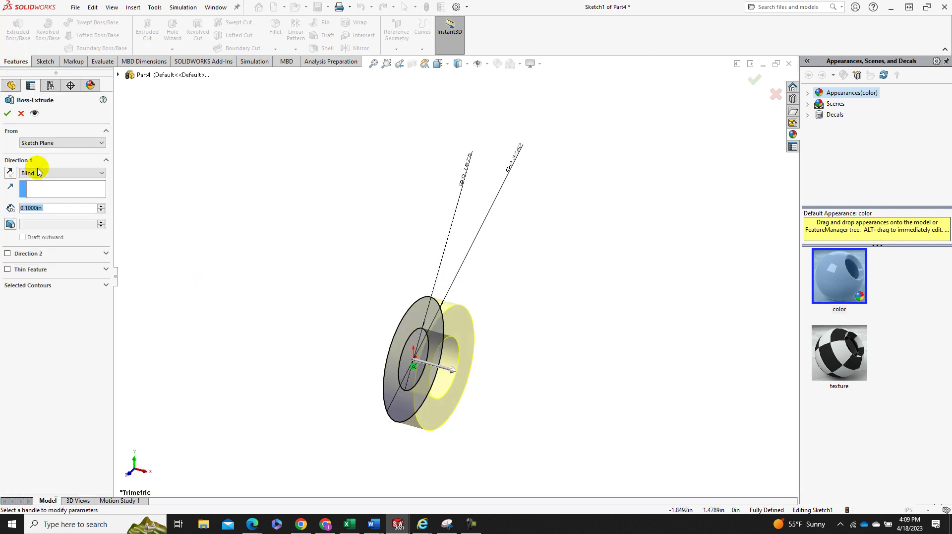
left_click(10, 173)
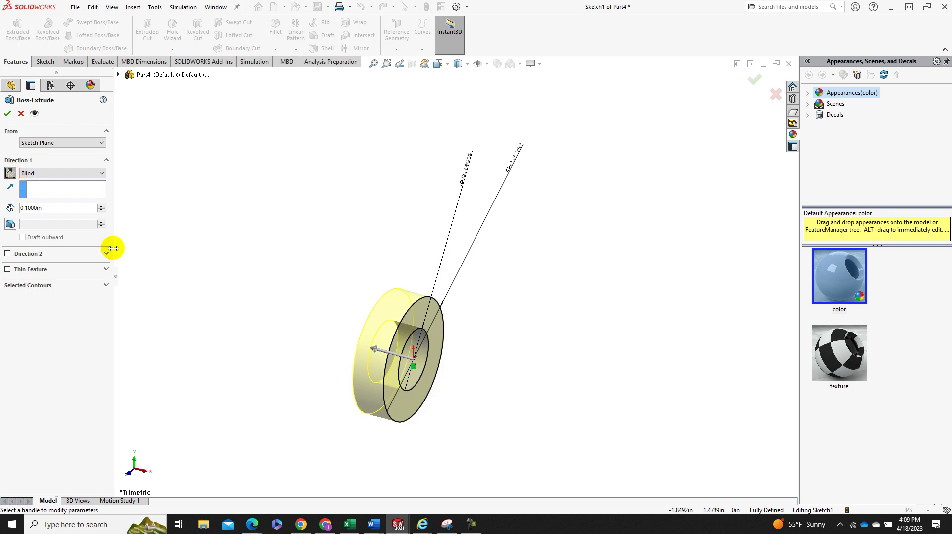
key("Return")
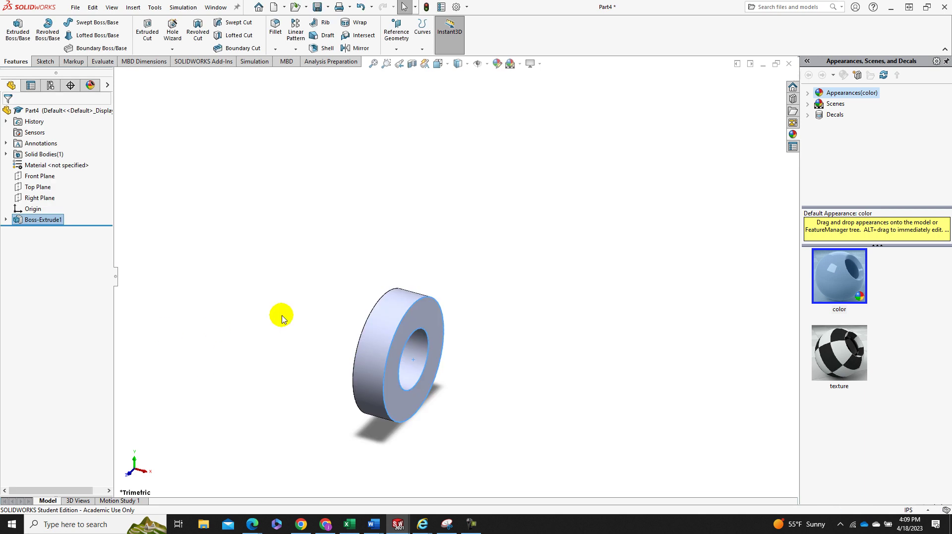
Edit the boss extrusion and set its blind depth to 1.3125 in.
left_click(5, 220)
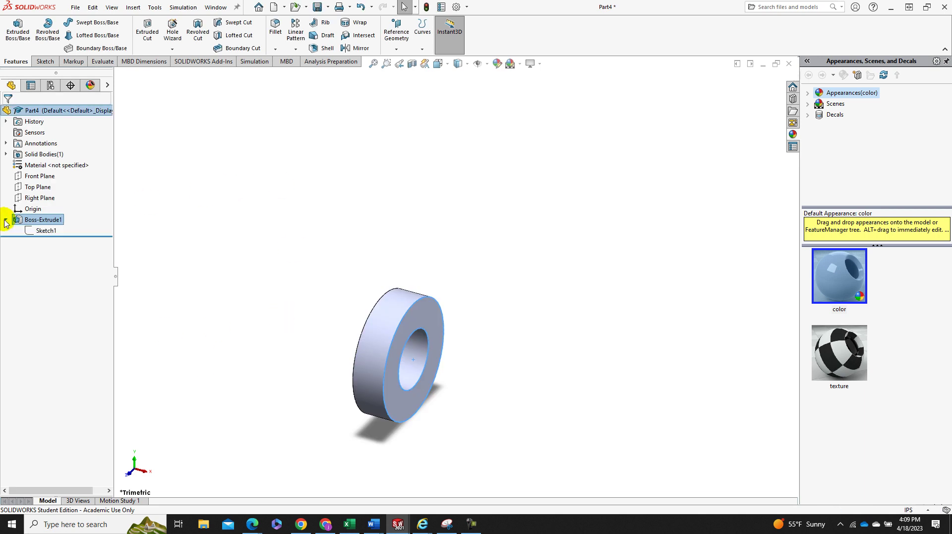
right_click(22, 221)
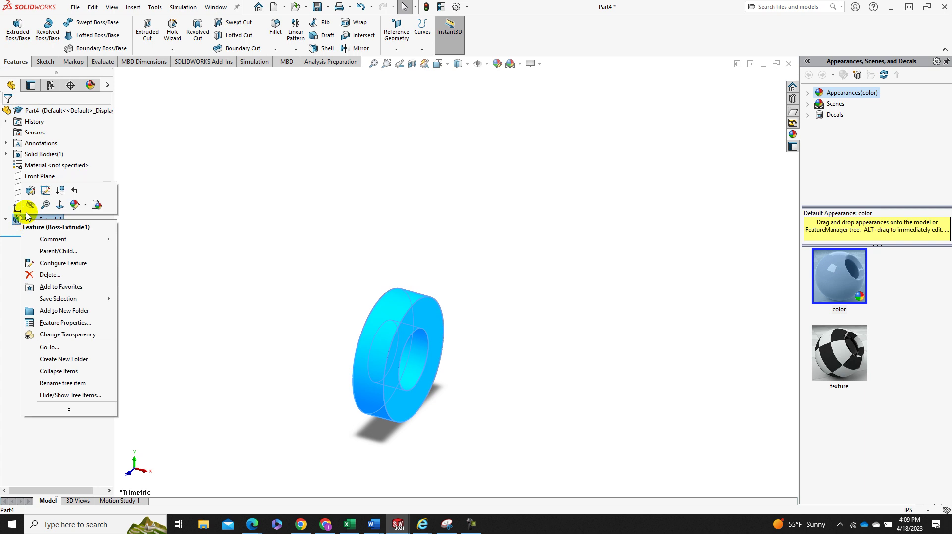
left_click(31, 196)
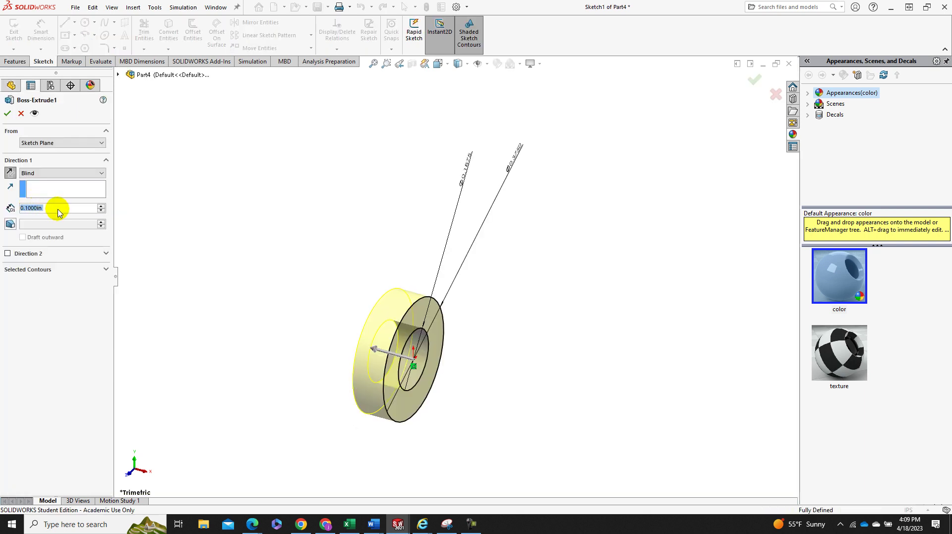
left_click(66, 207)
left_click_drag(65, 208, 8, 200)
type("1.3125")
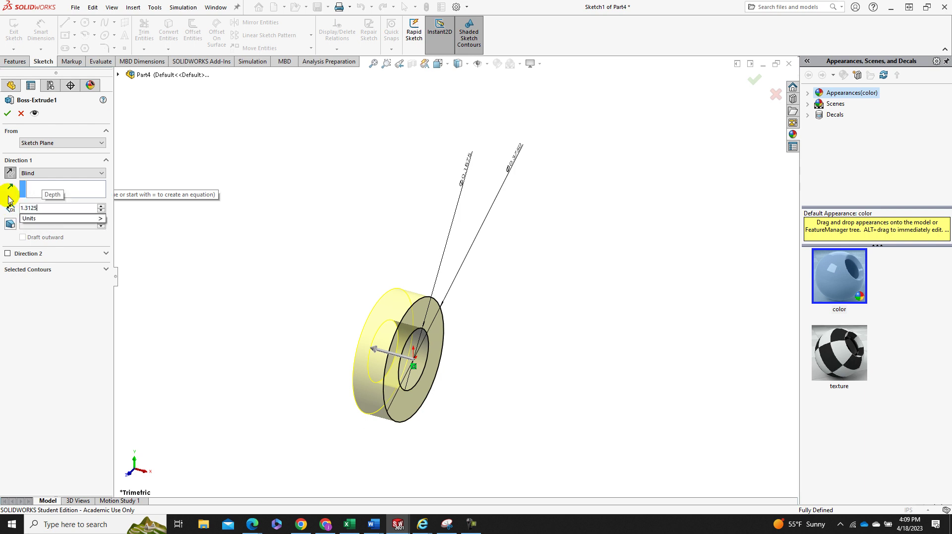
key("Return")
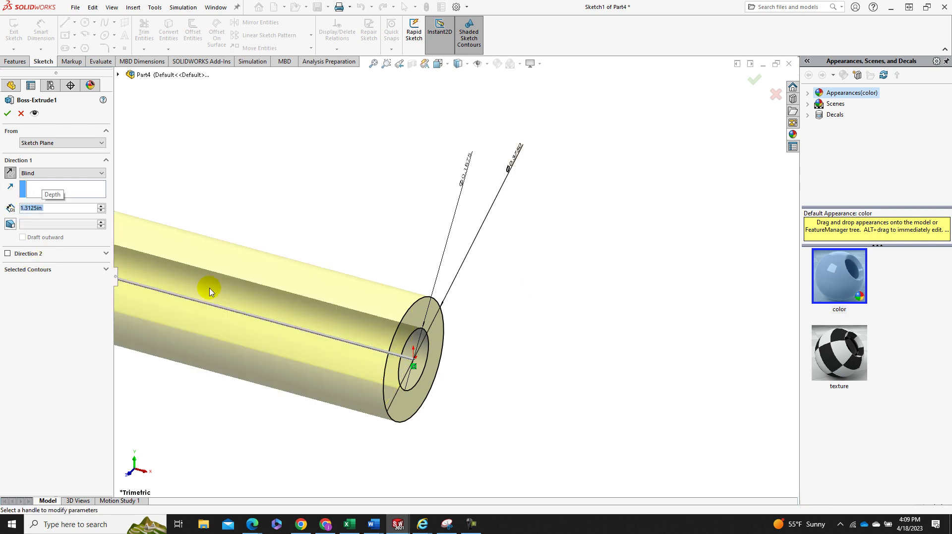
scroll(281, 262, "up", 3)
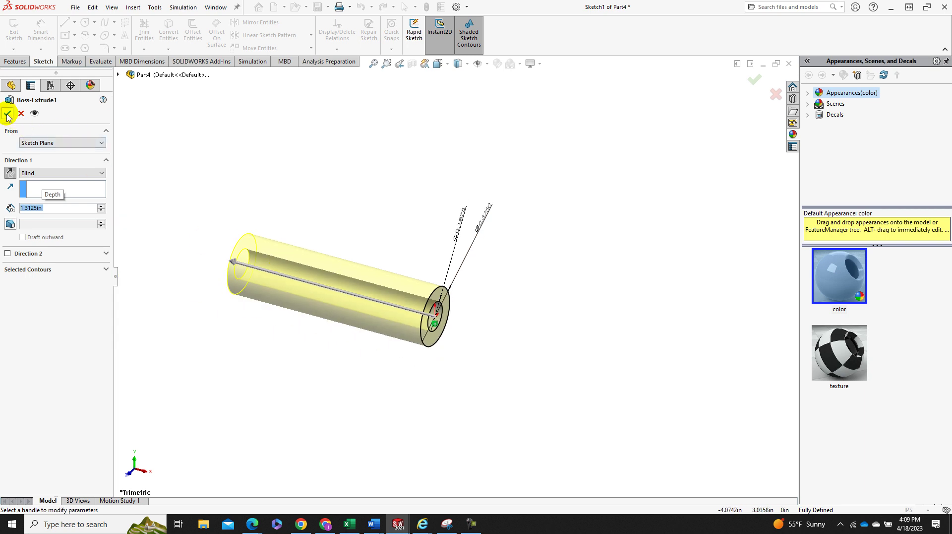
key("Return")
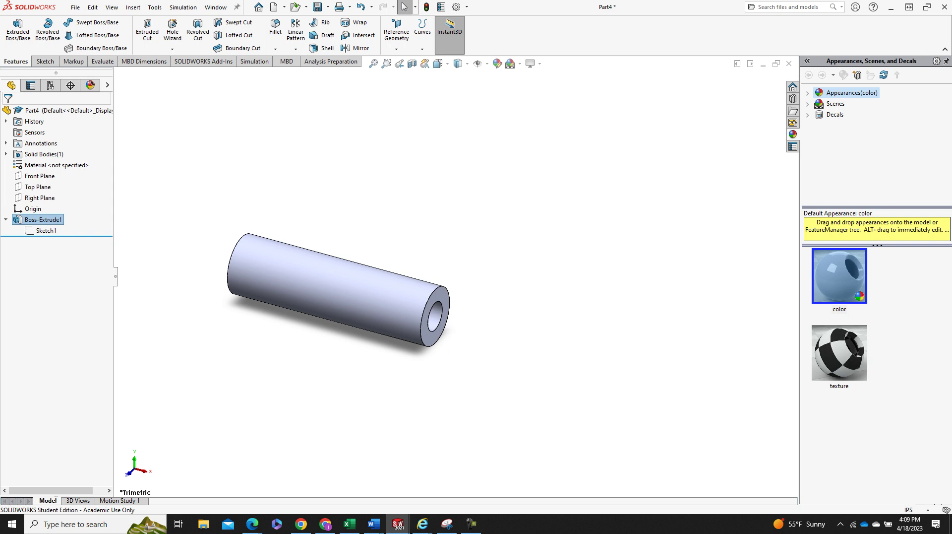
Switch to the browser and check the inlet pipe's overall and threaded lengths on page 9 of Steam Engine.pdf.
left_click_drag(951, 31, 695, 43)
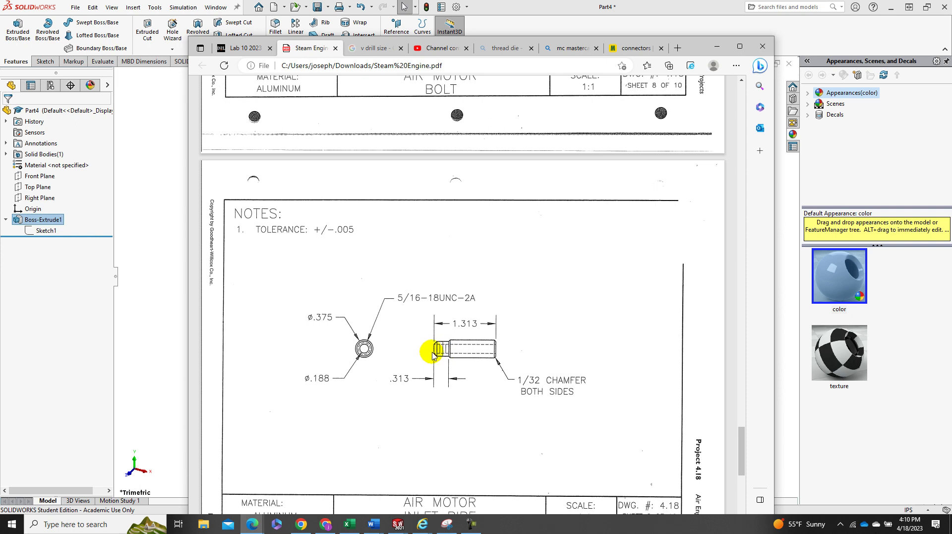
left_click_drag(694, 47, 951, 17)
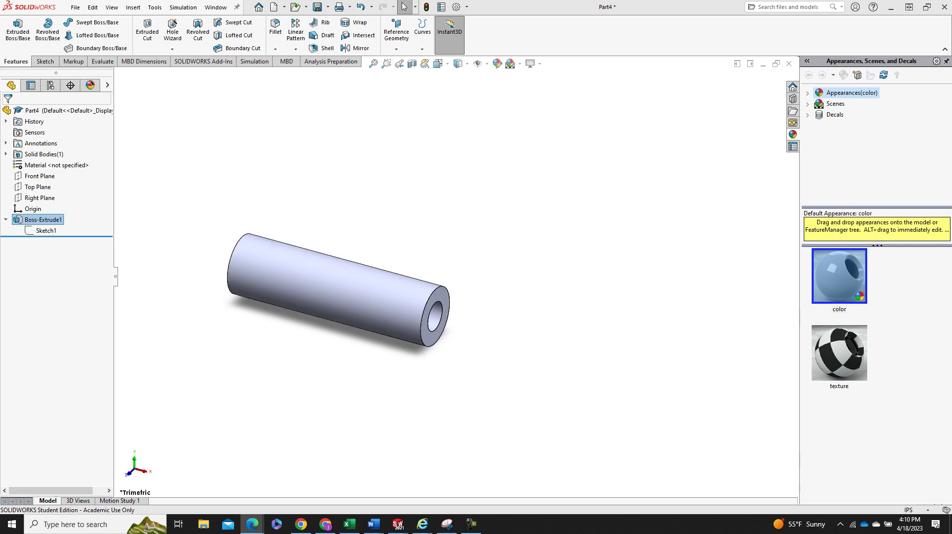
left_click_drag(951, 40, 728, 26)
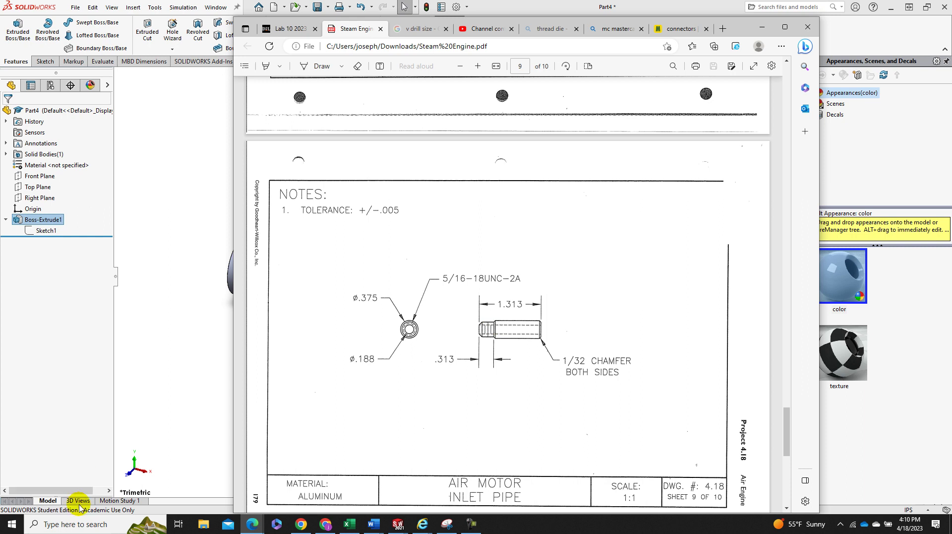
Open Calculator and subtract the 0.3125 in threaded length from the 1.3125 in overall length.
left_click(91, 524)
type("cal")
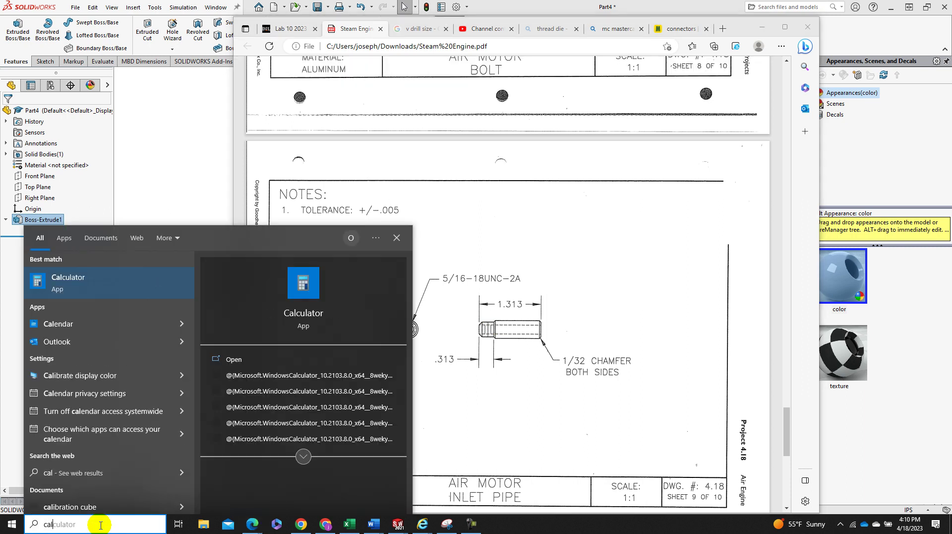
key("Return")
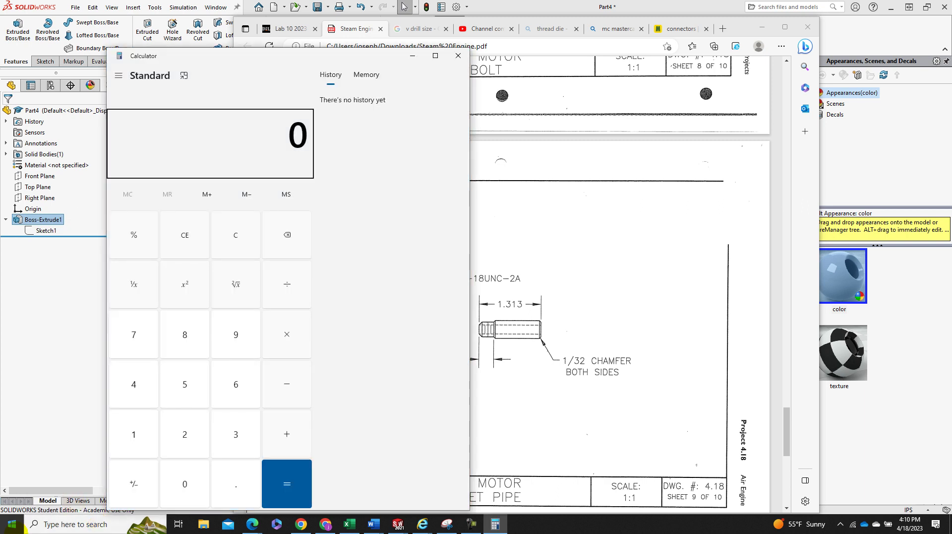
left_click(132, 435)
left_click(243, 487)
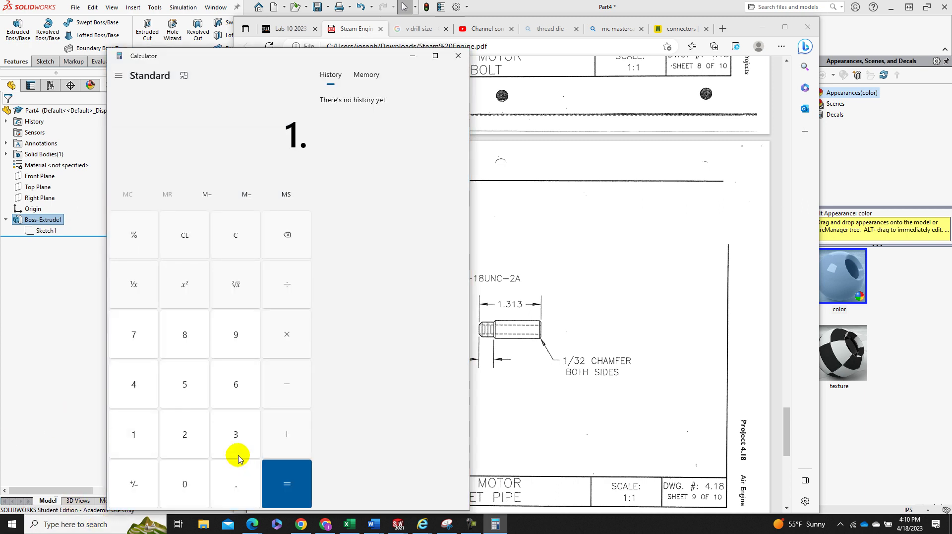
left_click(232, 436)
left_click(128, 436)
left_click(177, 433)
left_click(205, 391)
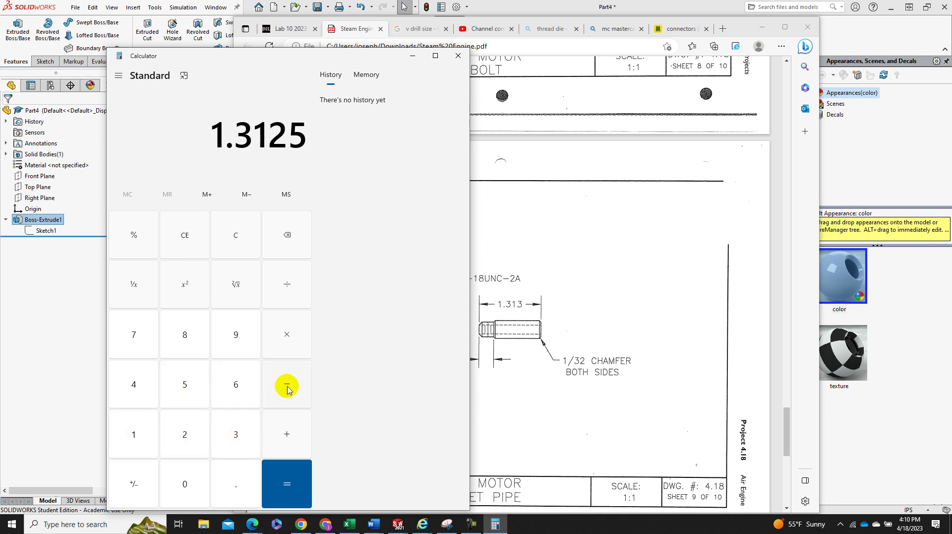
left_click_drag(373, 56, 321, 57)
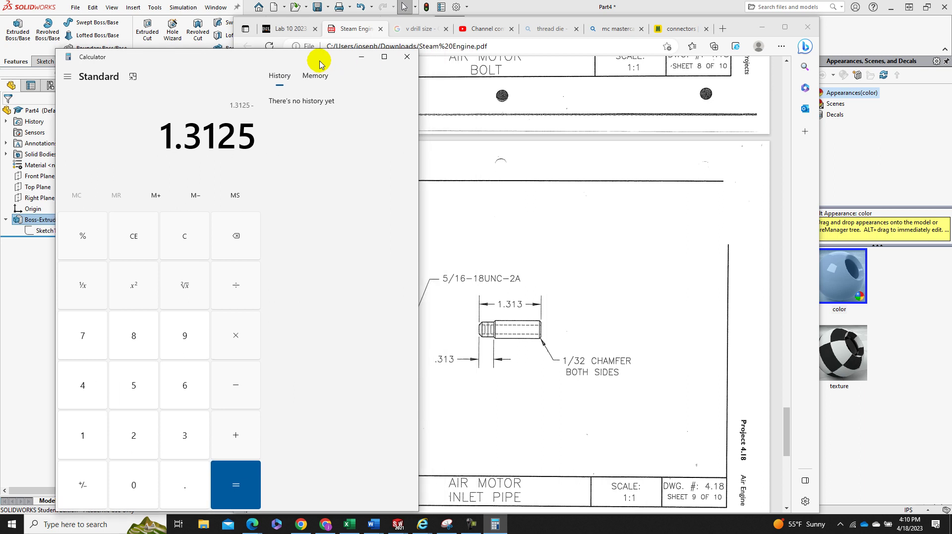
left_click(188, 482)
left_click(182, 436)
left_click(91, 439)
left_click(124, 434)
left_click(126, 389)
left_click(248, 483)
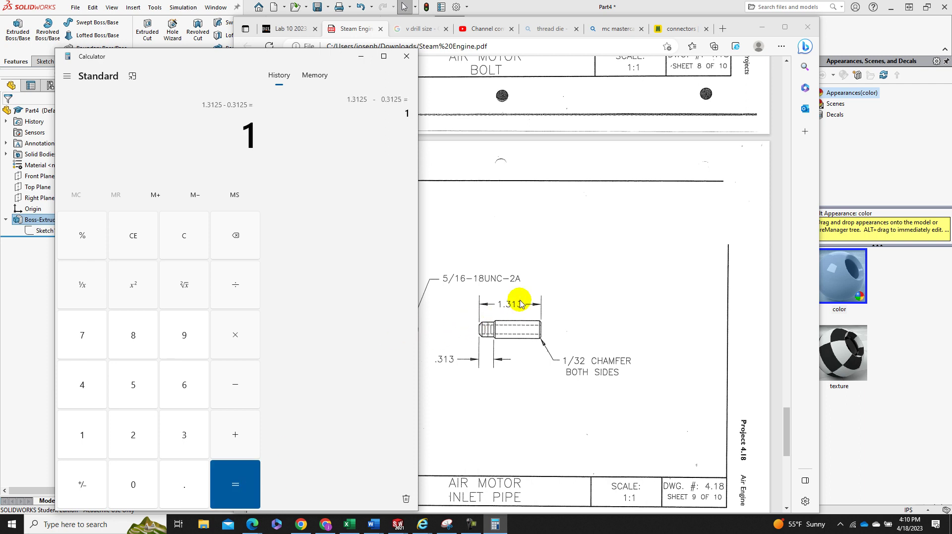
Return to SOLIDWORKS and change the boss extrusion's blind depth to 1 in.
left_click_drag(231, 57, 951, 21)
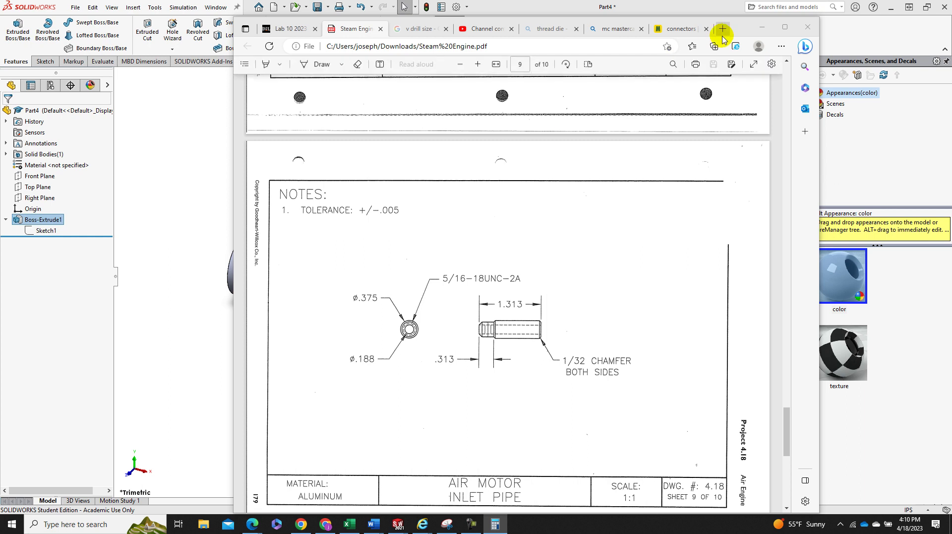
left_click_drag(742, 25, 951, 23)
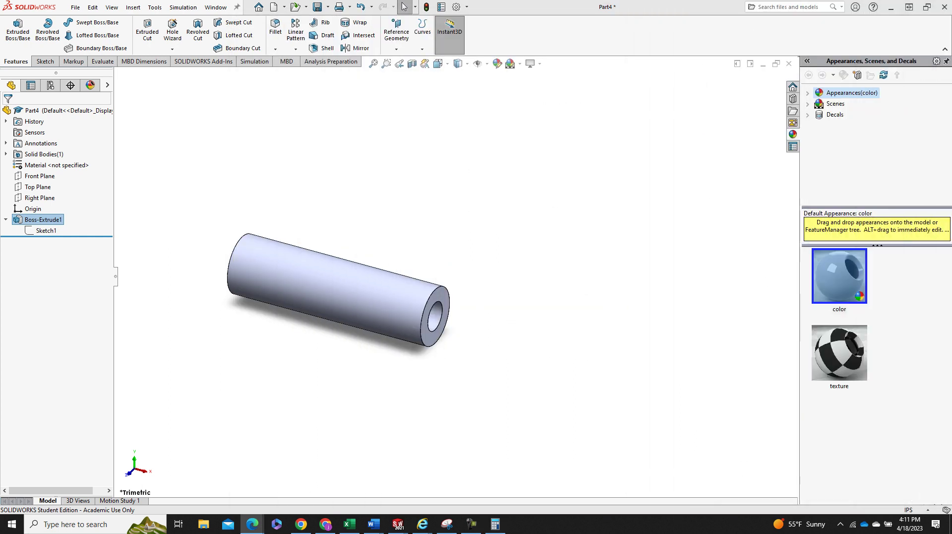
right_click(16, 221)
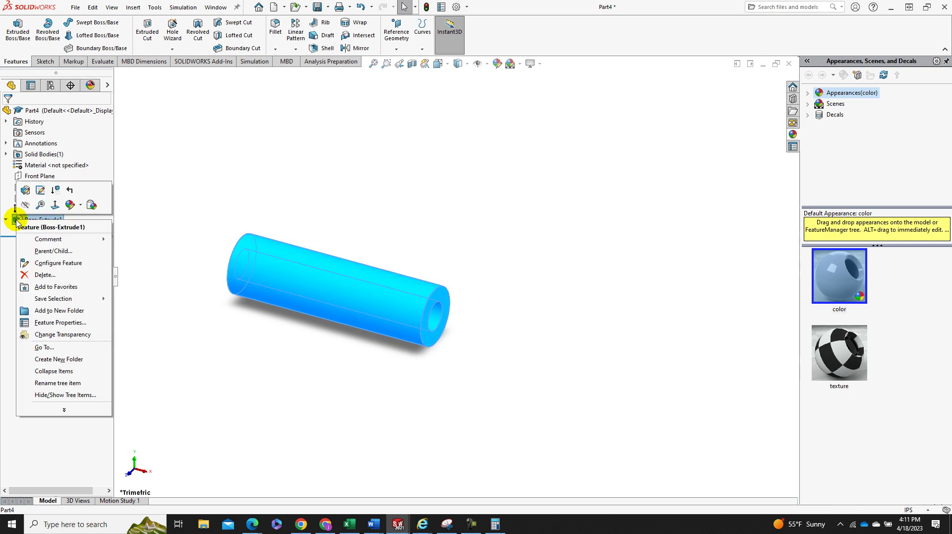
left_click(23, 189)
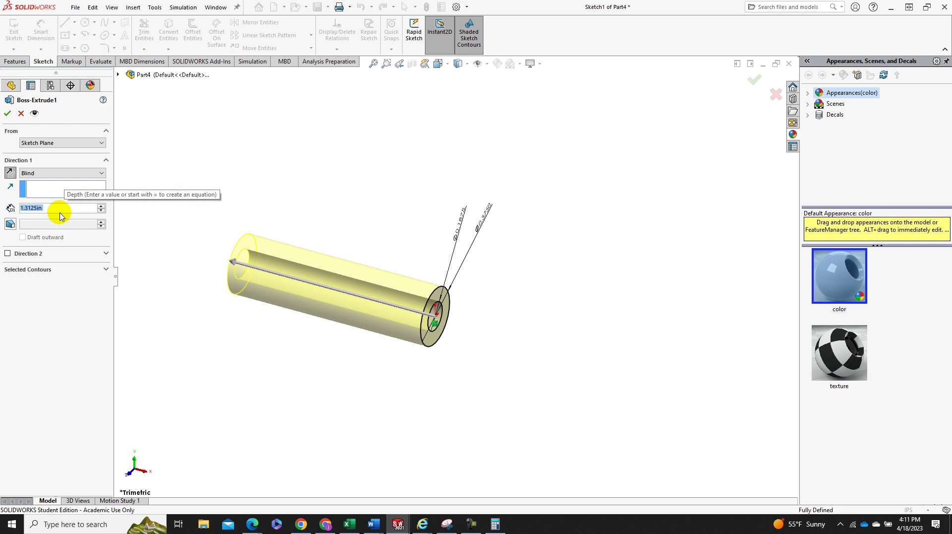
type("1.0")
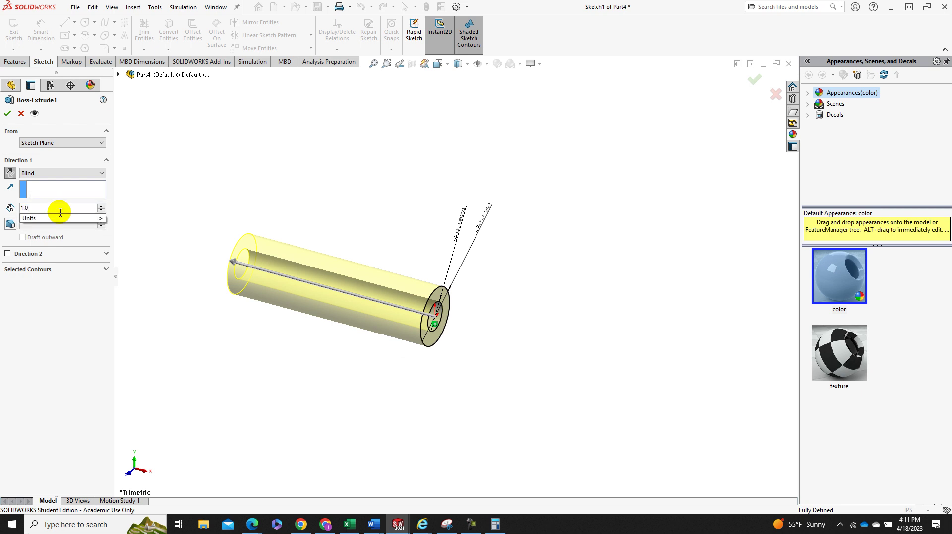
key("Return")
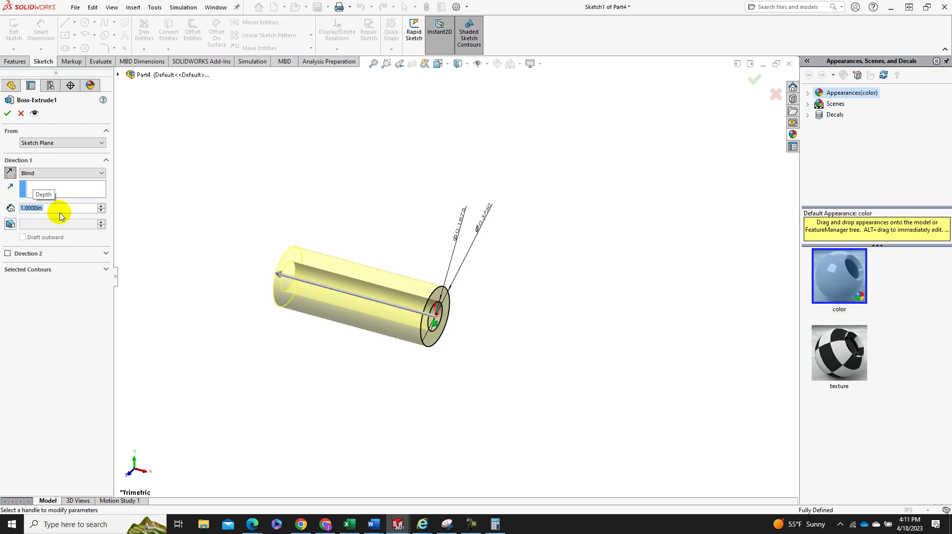
left_click(8, 113)
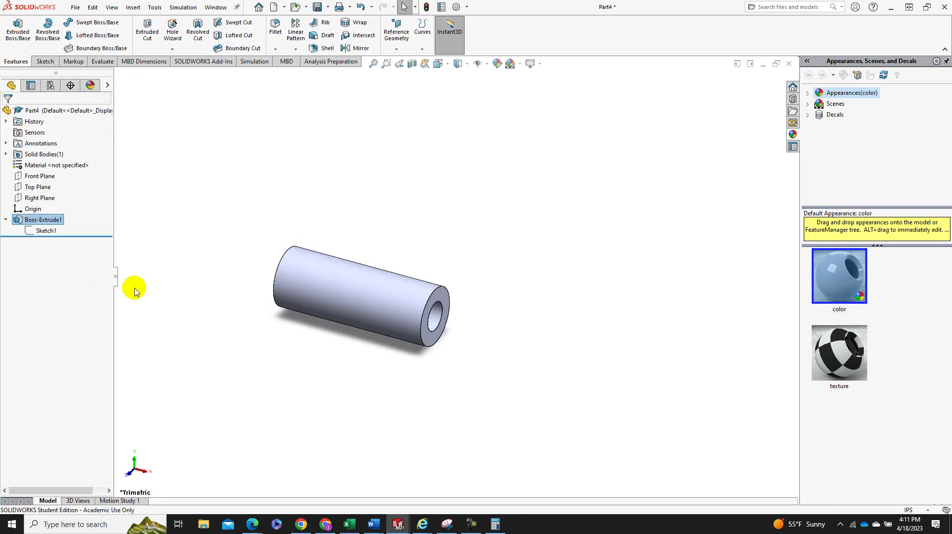
Start a sketch on the tube's far end face and draw a circle about 0.296 in in diameter centred on the origin.
mouse_move(175, 279)
middle_mouse_down()
mouse_move(217, 306)
mouse_move(204, 318)
mouse_move(253, 287)
middle_mouse_up()
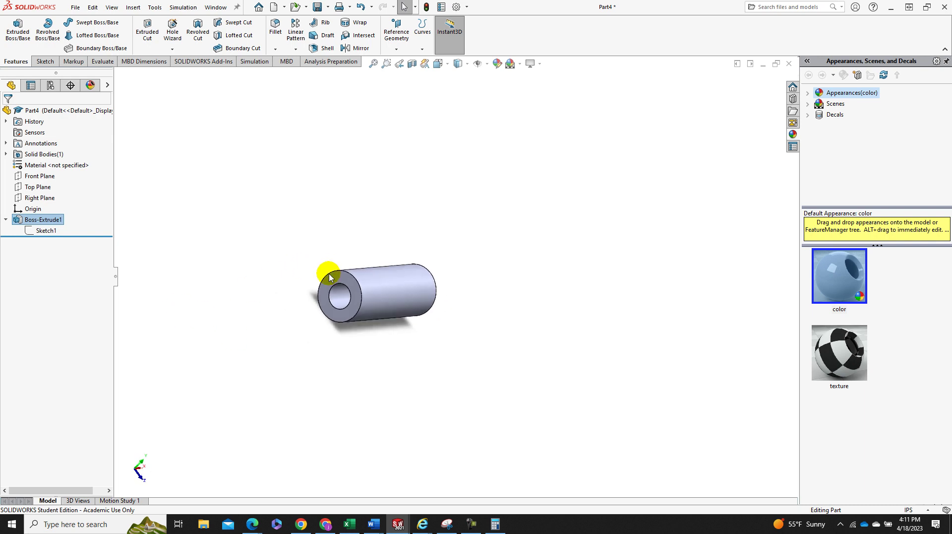
left_click(344, 281)
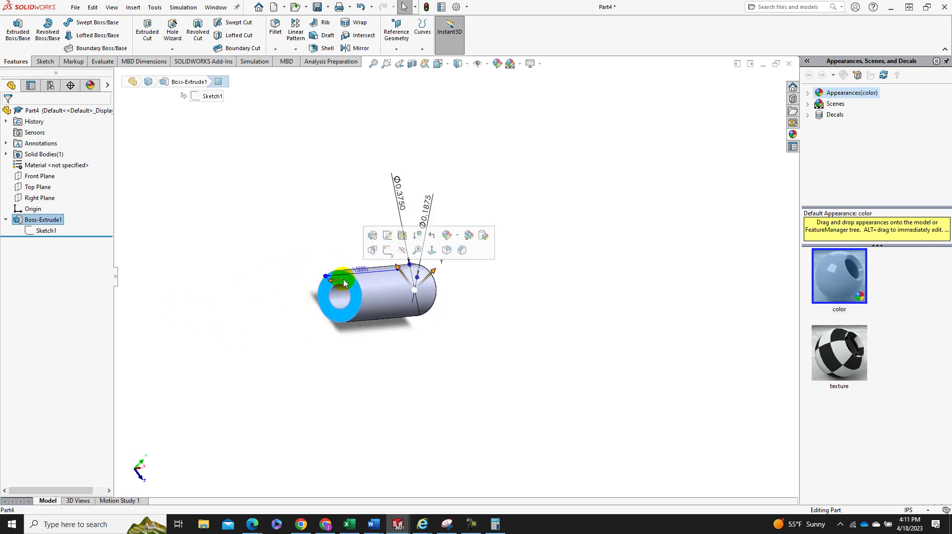
left_click(387, 250)
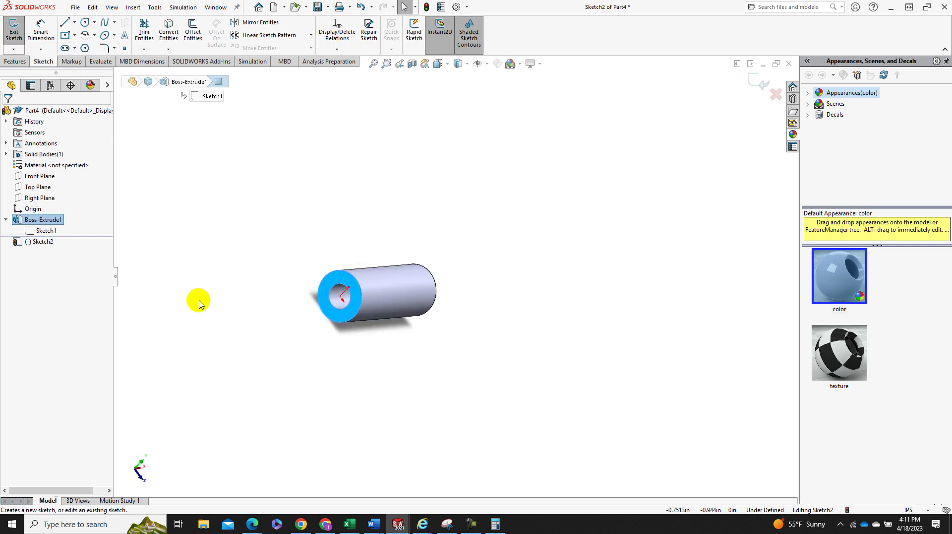
key("space")
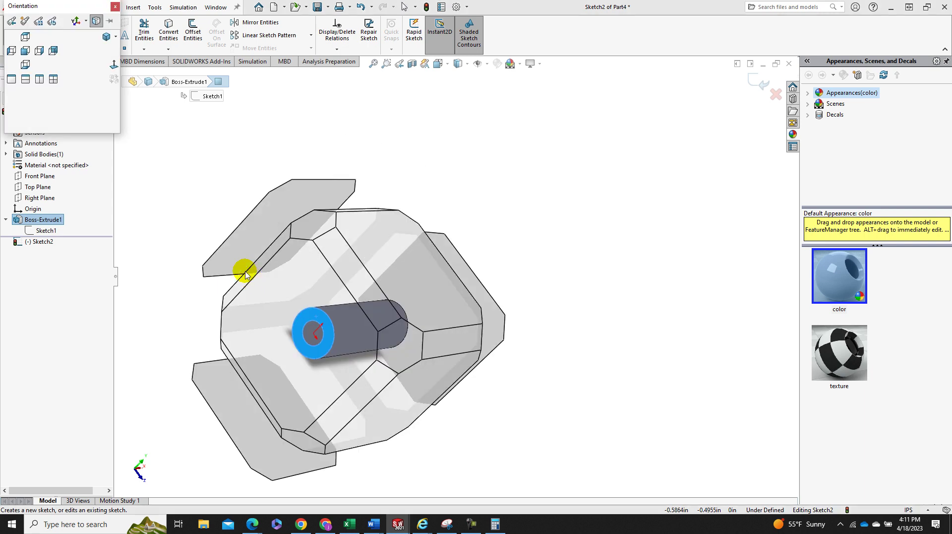
left_click(102, 61)
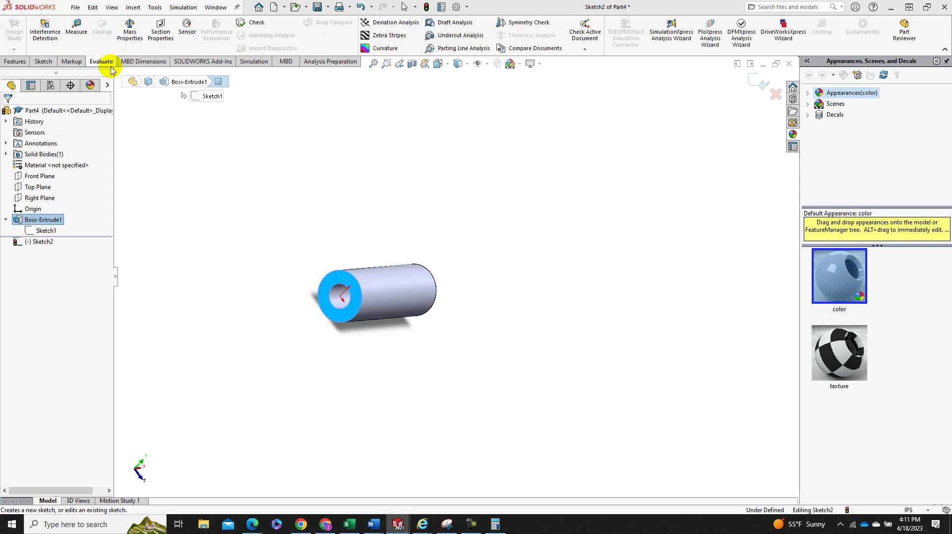
key("ctrl+8")
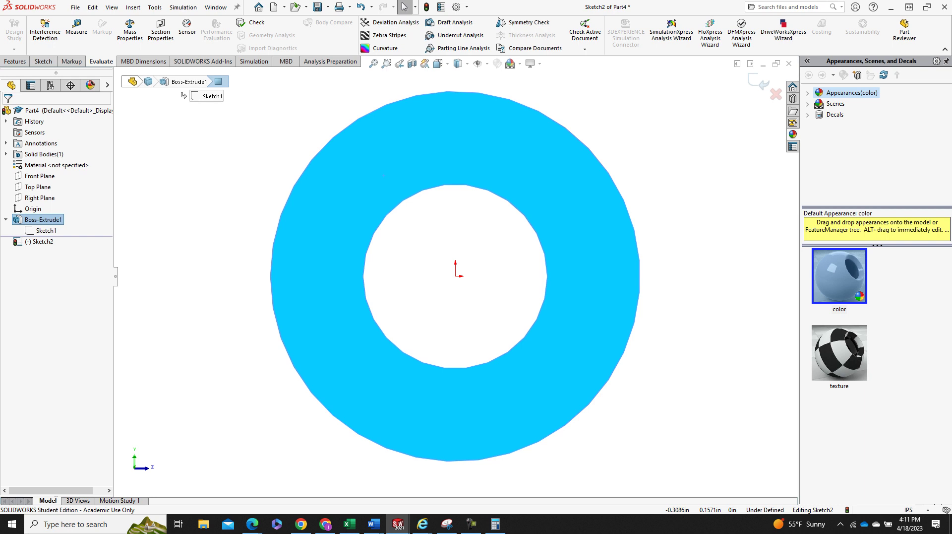
left_click(42, 61)
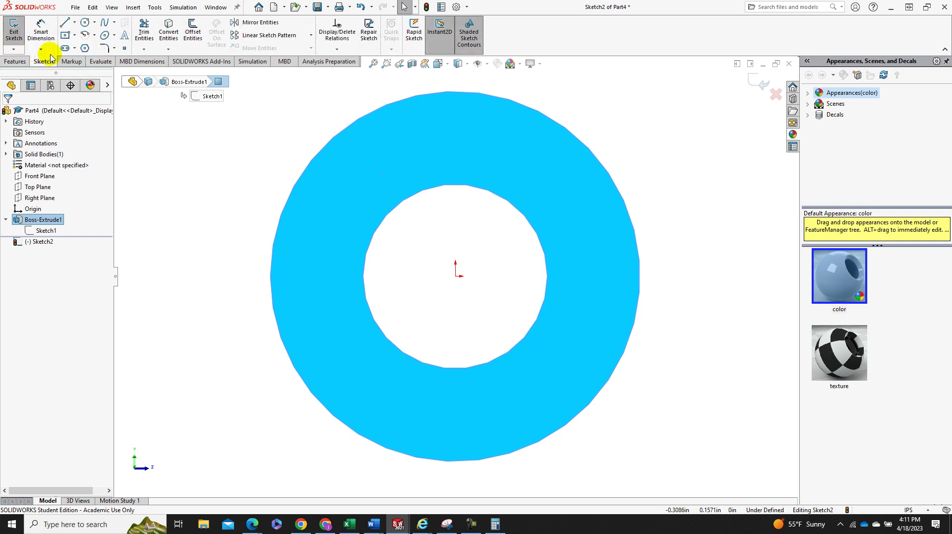
left_click(85, 23)
left_click(455, 276)
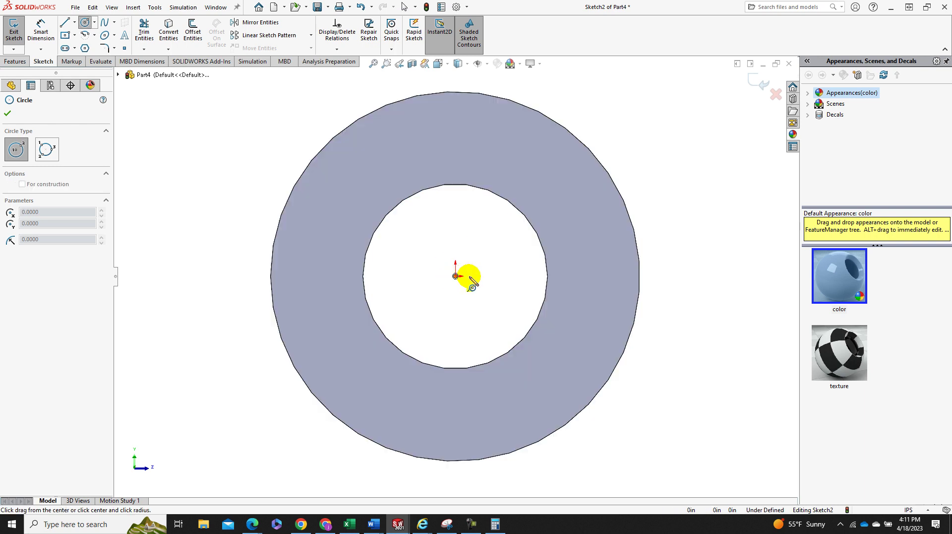
left_click(600, 276)
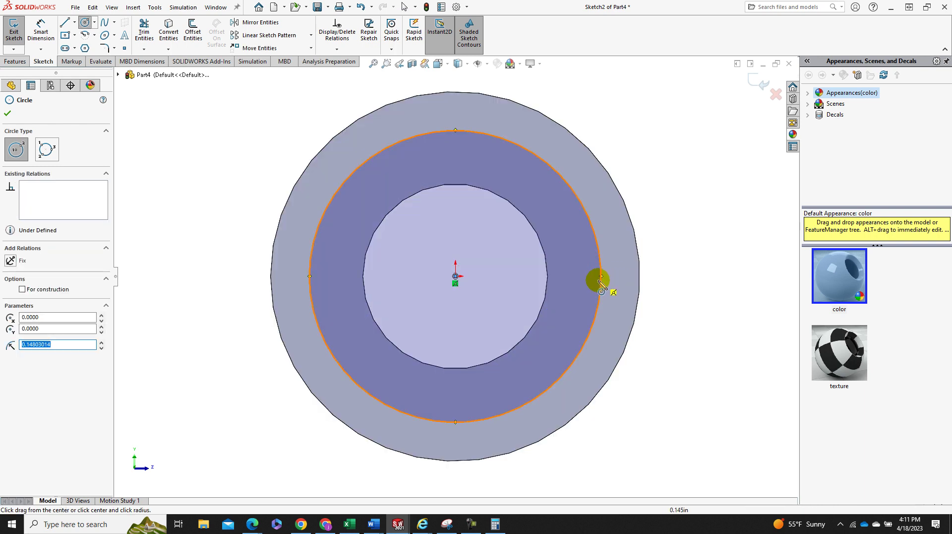
Dimension the new circle's diameter as 5/16 in.
left_click(40, 34)
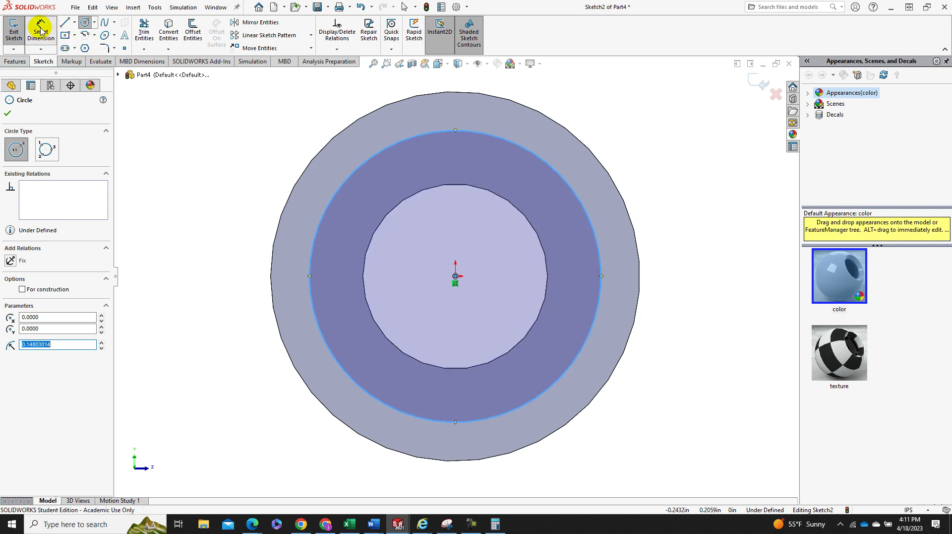
left_click(555, 174)
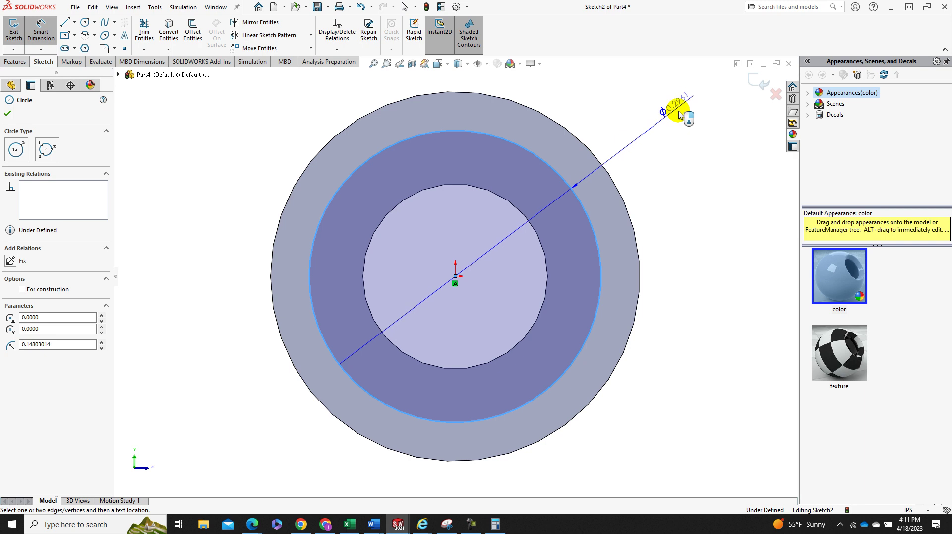
left_click(679, 114)
left_click(631, 136)
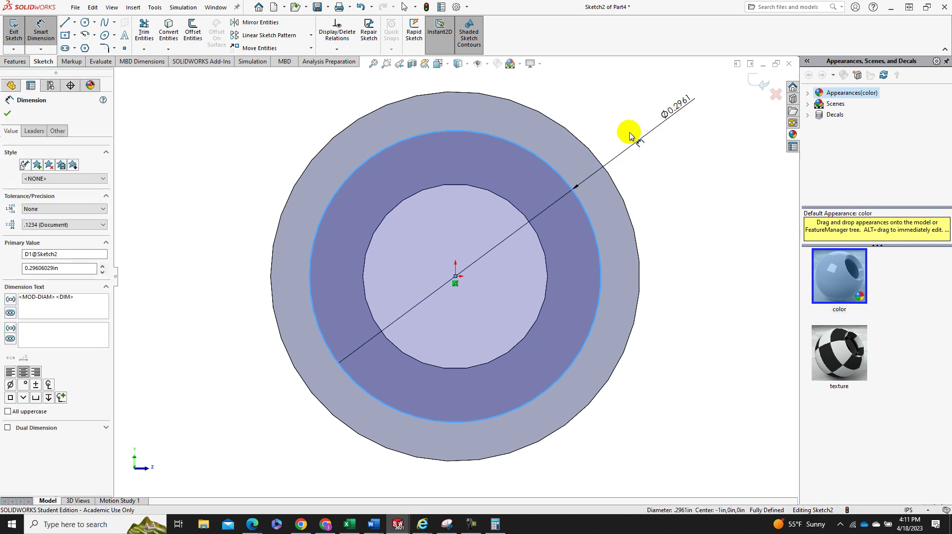
type("5/16")
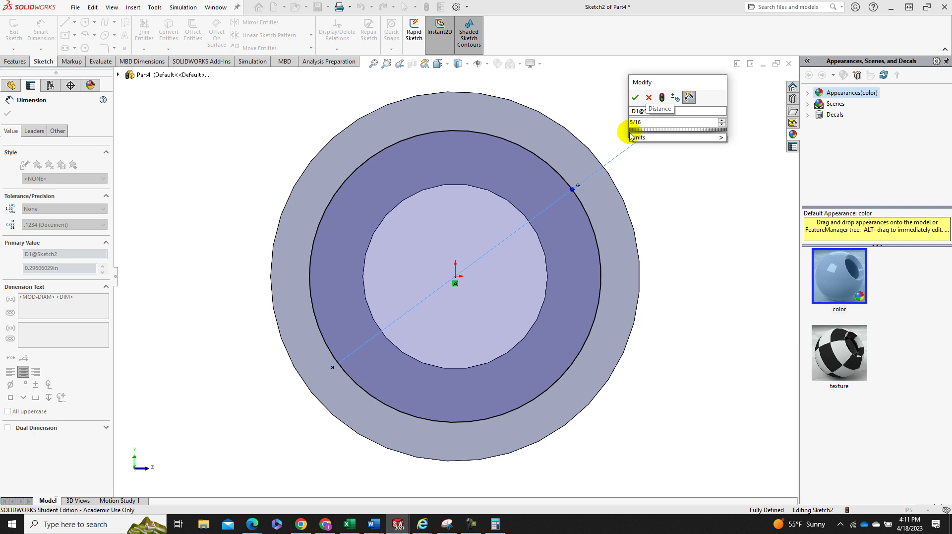
key("Return")
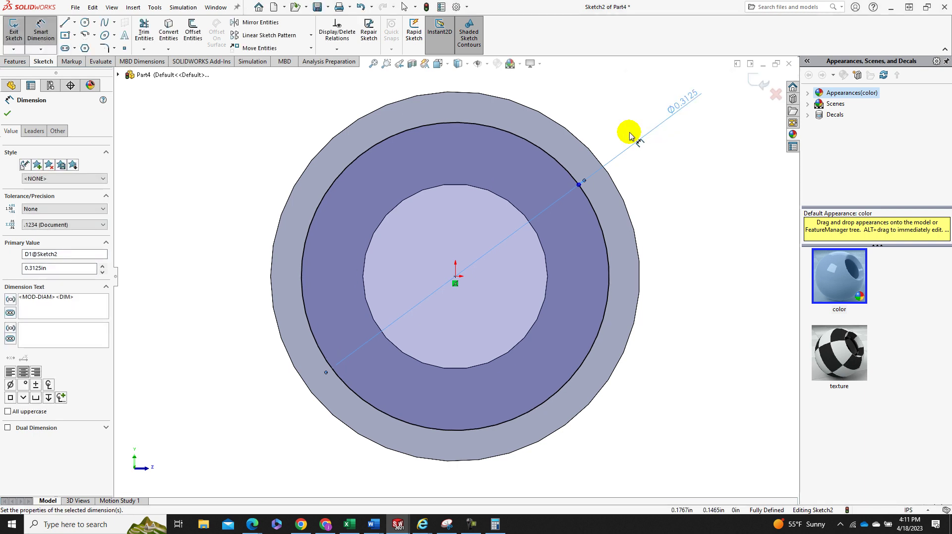
Extrude the 5/16 in circle outward from the tube's end face to a blind depth of 0.3125 in with merged result.
left_click(14, 62)
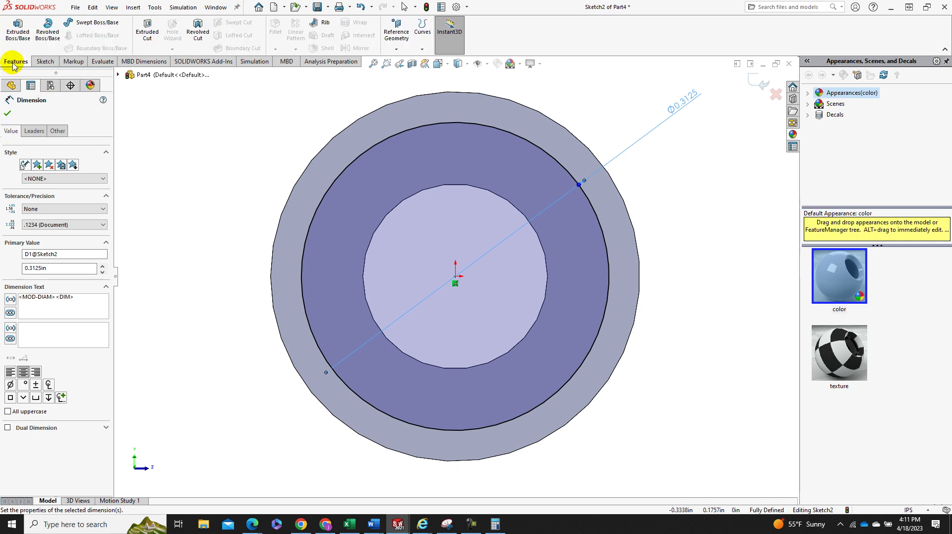
left_click(19, 35)
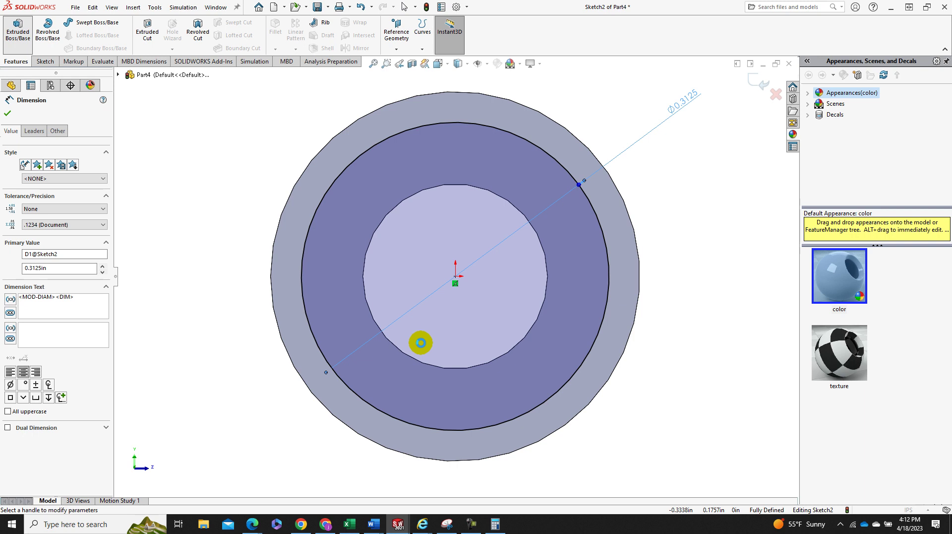
middle_click_drag(553, 295, 504, 331)
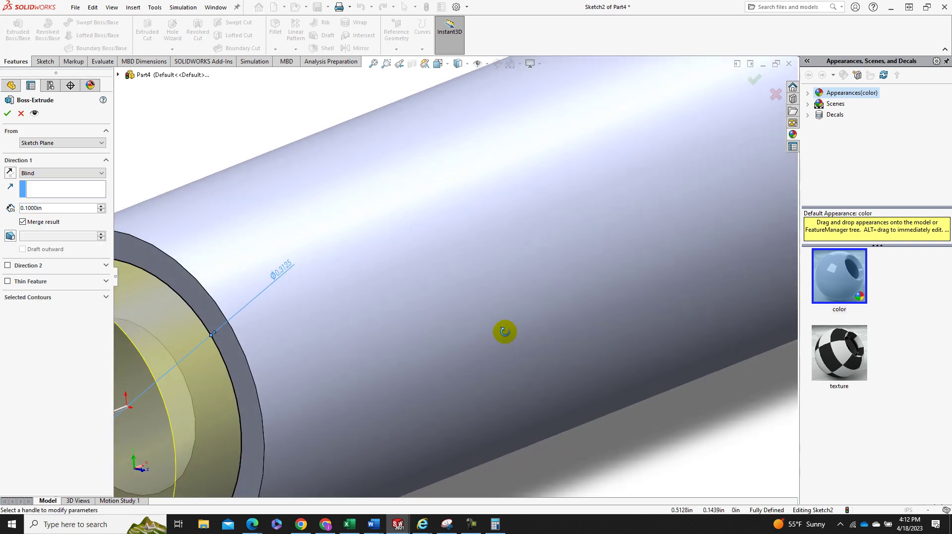
key("f")
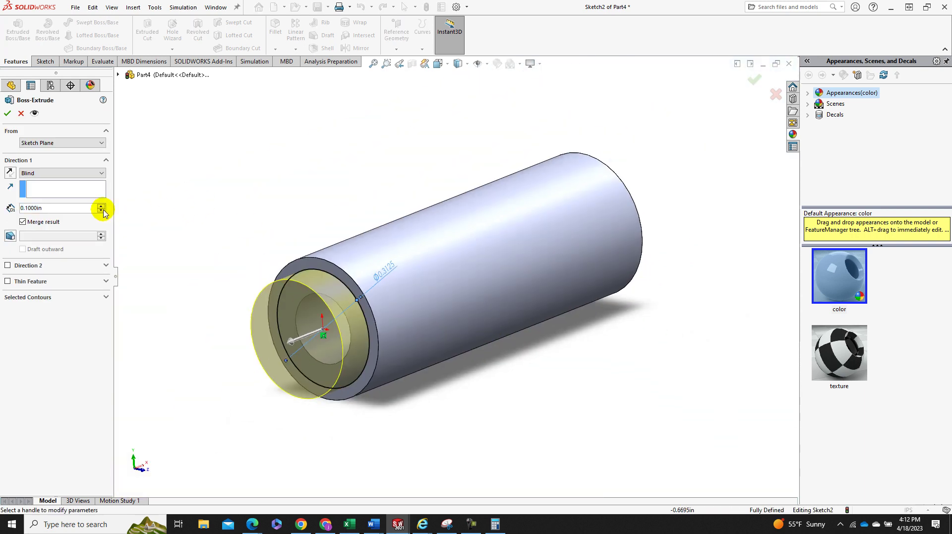
left_click_drag(82, 208, 19, 213)
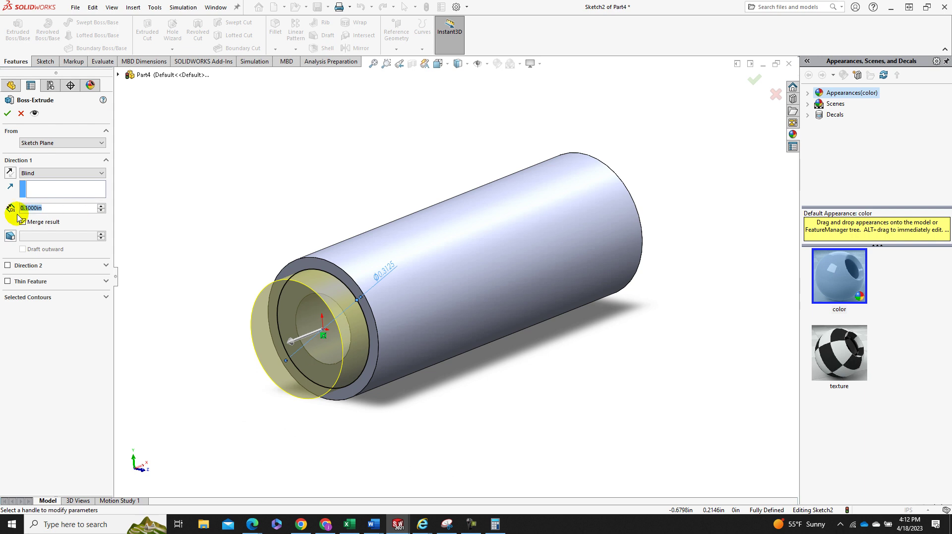
type("0.3125")
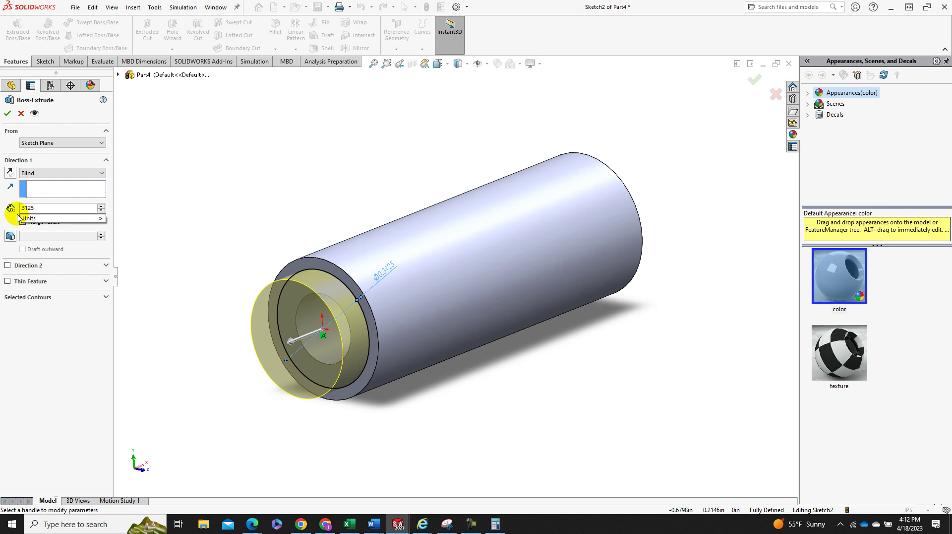
key("Return")
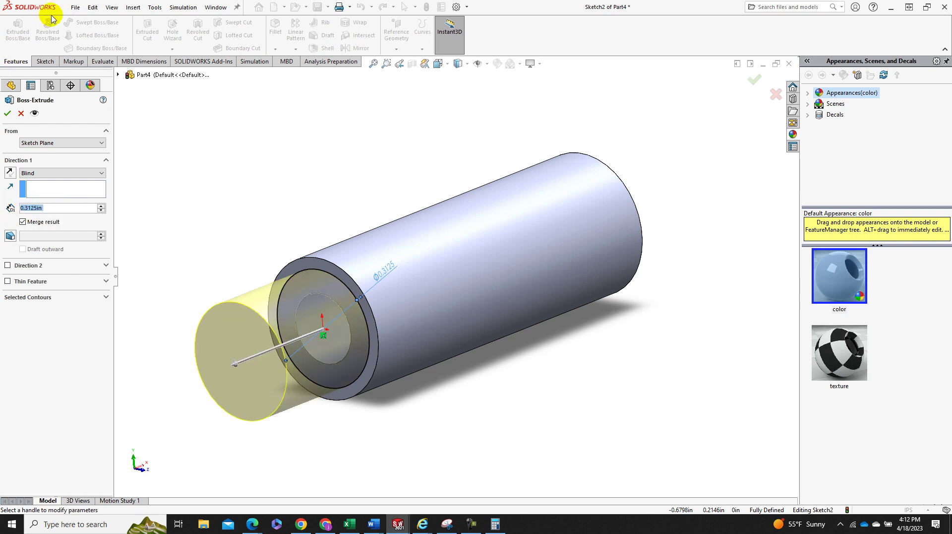
left_click(7, 116)
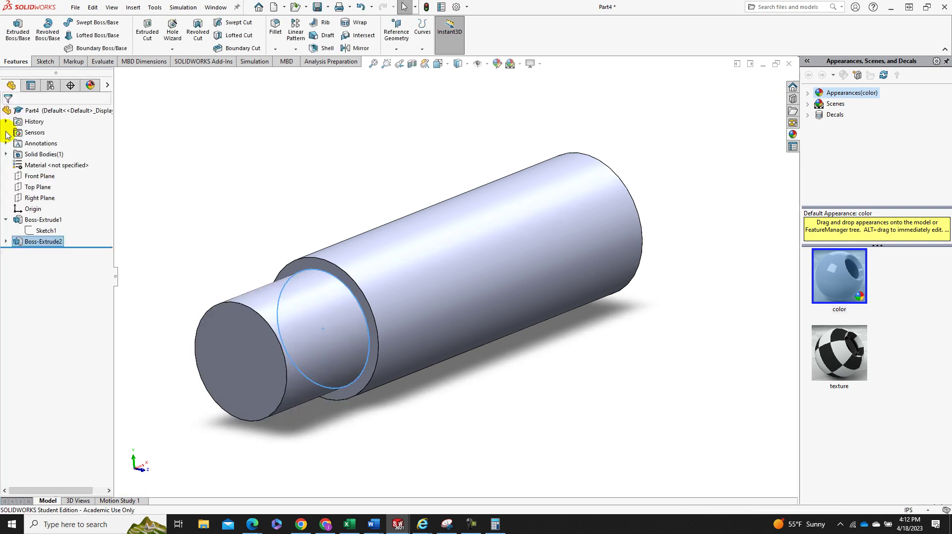
Start a sketch on the end face of the reduced-diameter boss and draw a circle about 0.146 in in diameter centred on the origin.
left_click(234, 353)
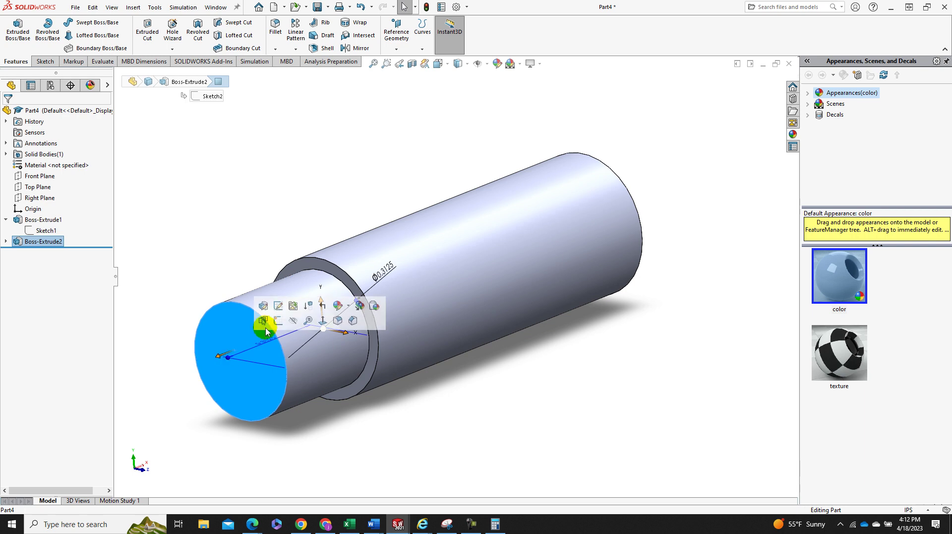
left_click(277, 320)
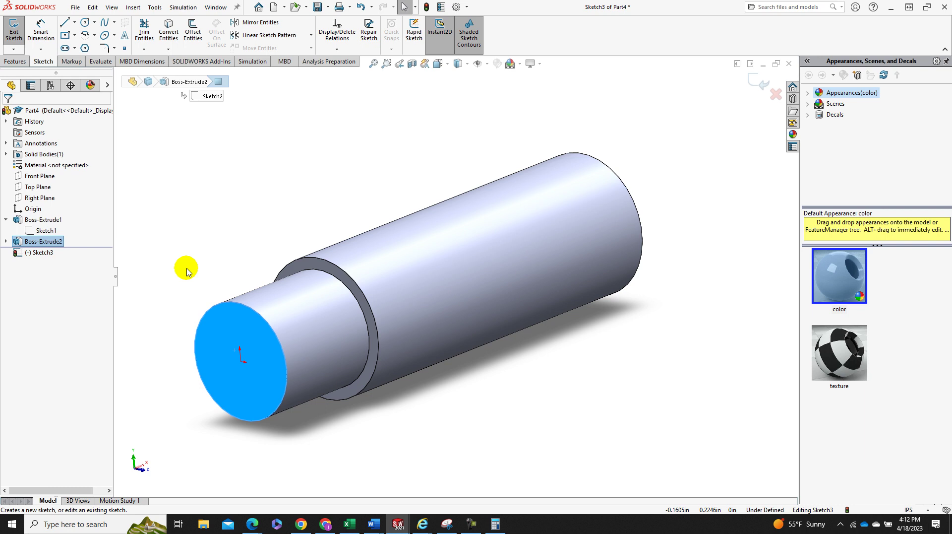
left_click(83, 25)
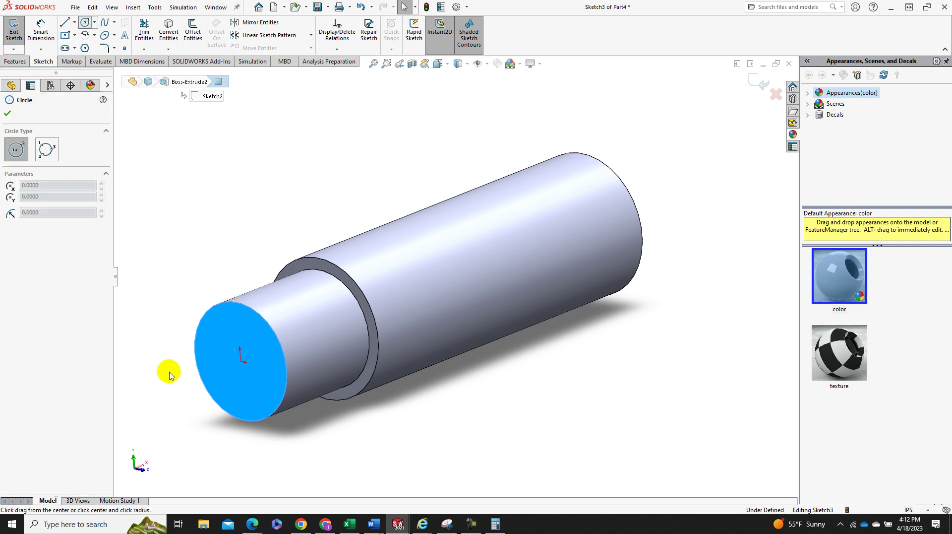
left_click(240, 361)
left_click(266, 372)
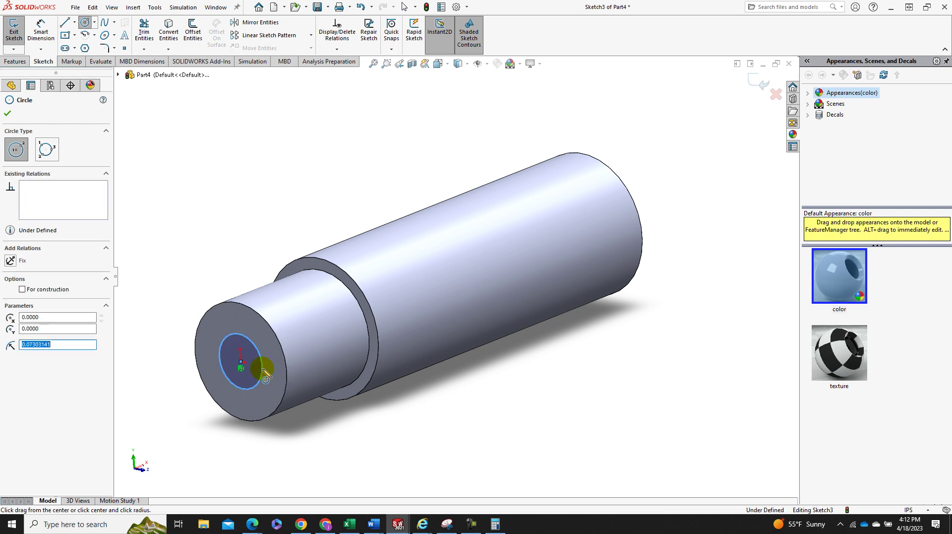
Dimension the bore circle's diameter on the reduced end face as 0.1875 in.
left_click(42, 43)
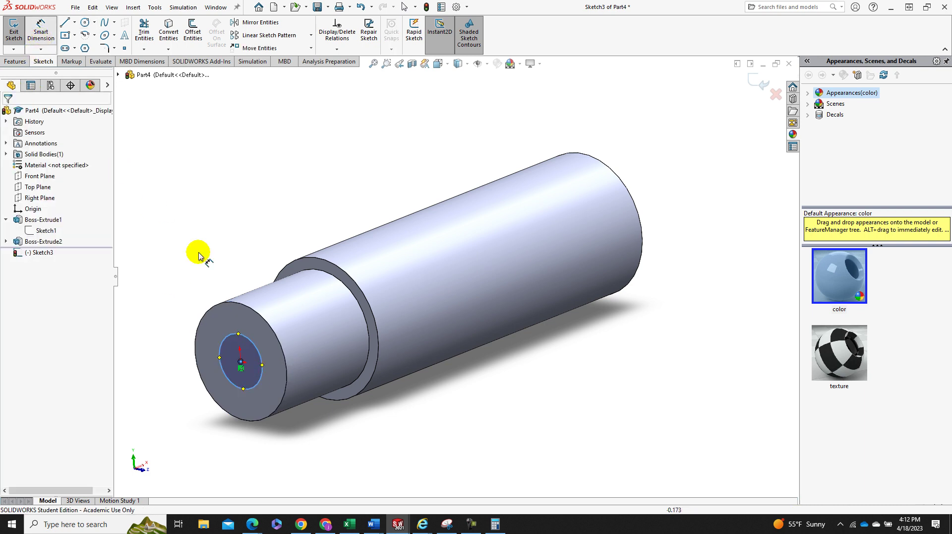
left_click(225, 342)
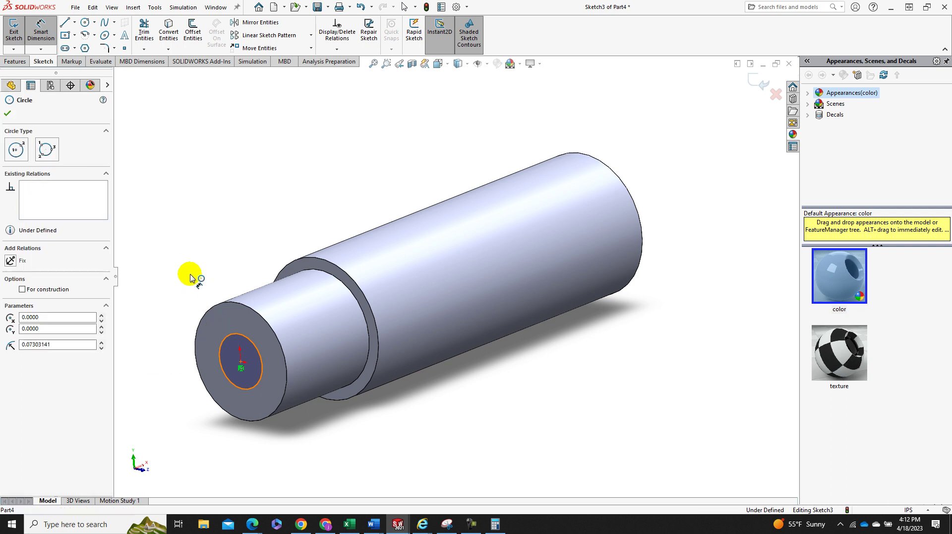
left_click(139, 281)
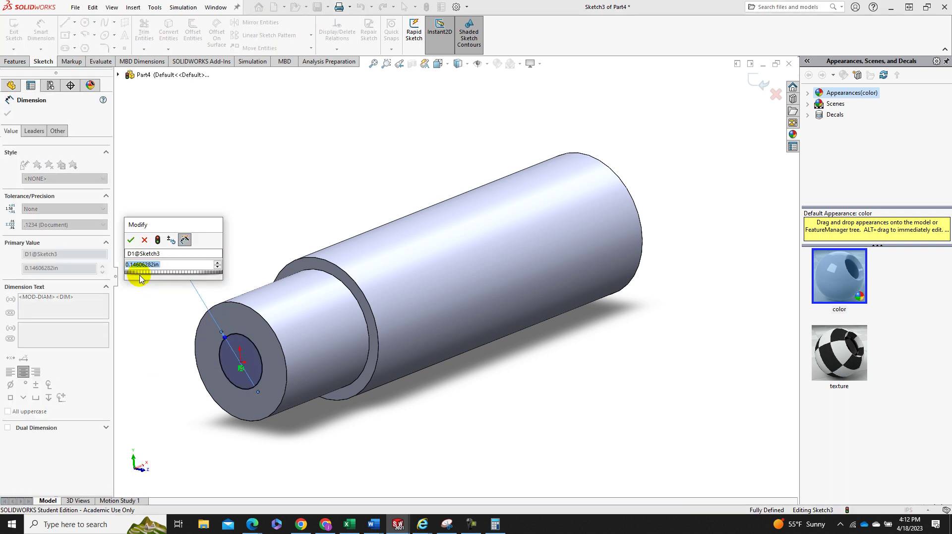
type(".1875")
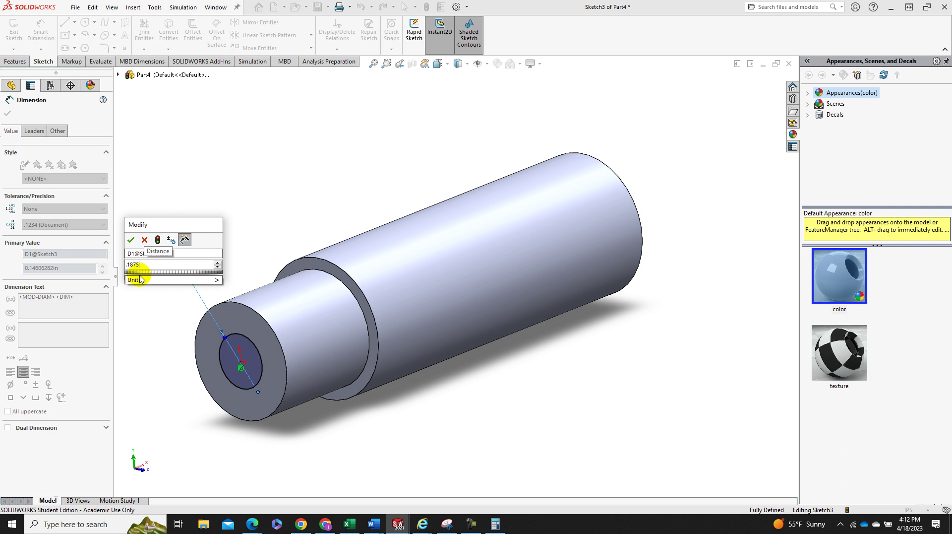
key("Return")
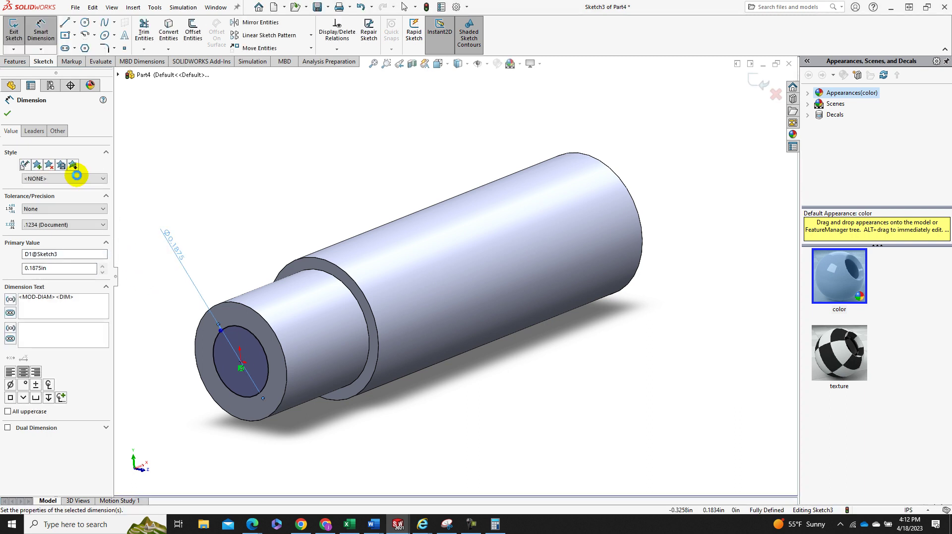
Cut-extrude the 0.1875 in bore circle with the Through All end condition.
left_click(15, 62)
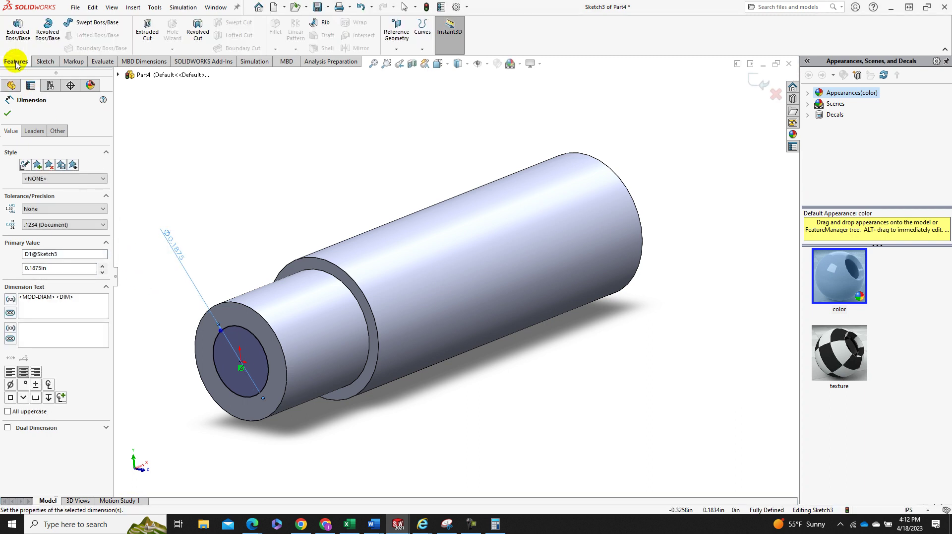
left_click(146, 33)
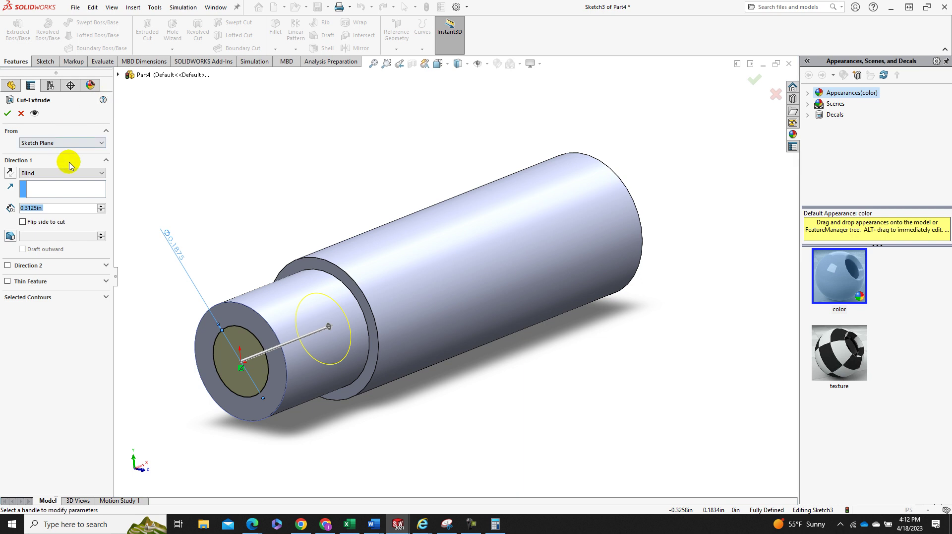
left_click(91, 179)
left_click(66, 186)
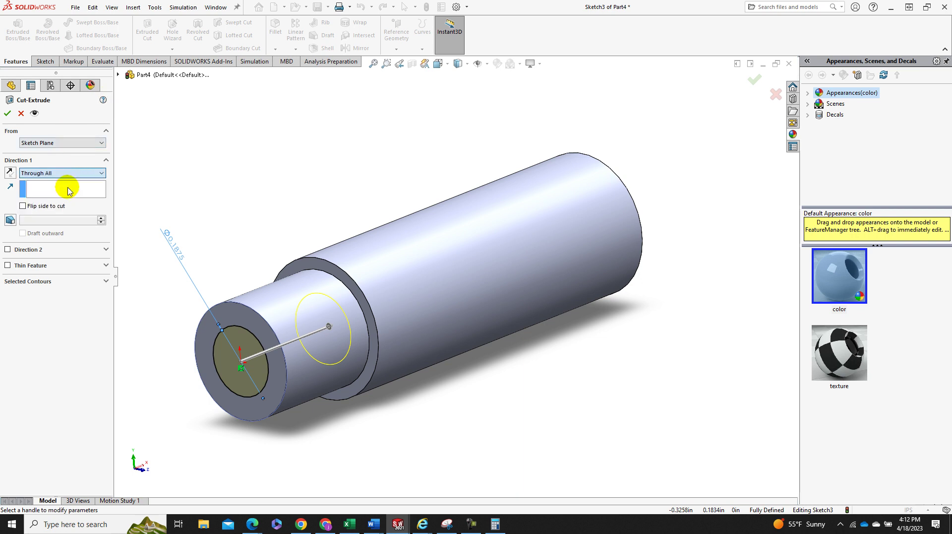
left_click(7, 113)
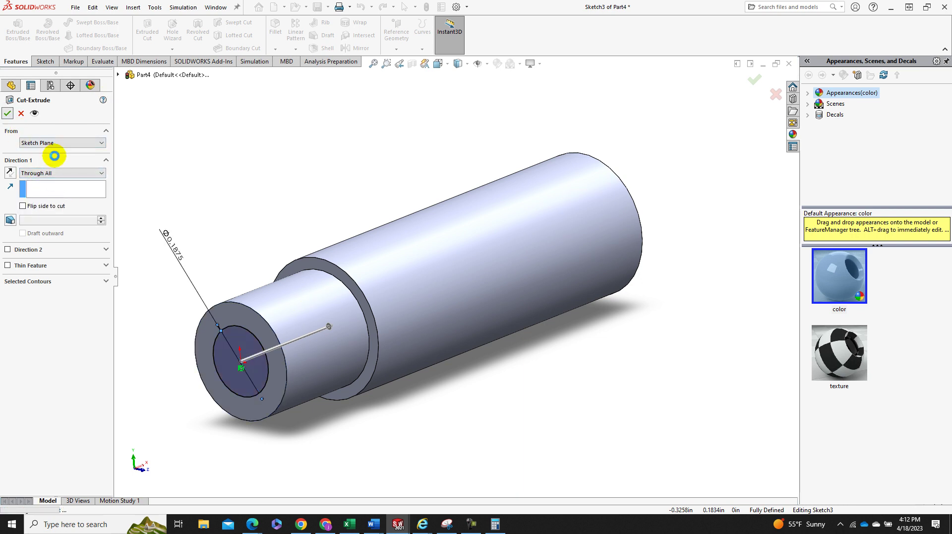
Chamfer the reduced end's face, the shoulder edge and the tube's far outer edge at 0.03125 in by 45 degrees.
mouse_move(306, 176)
middle_mouse_down()
mouse_move(365, 148)
mouse_move(287, 177)
middle_mouse_up()
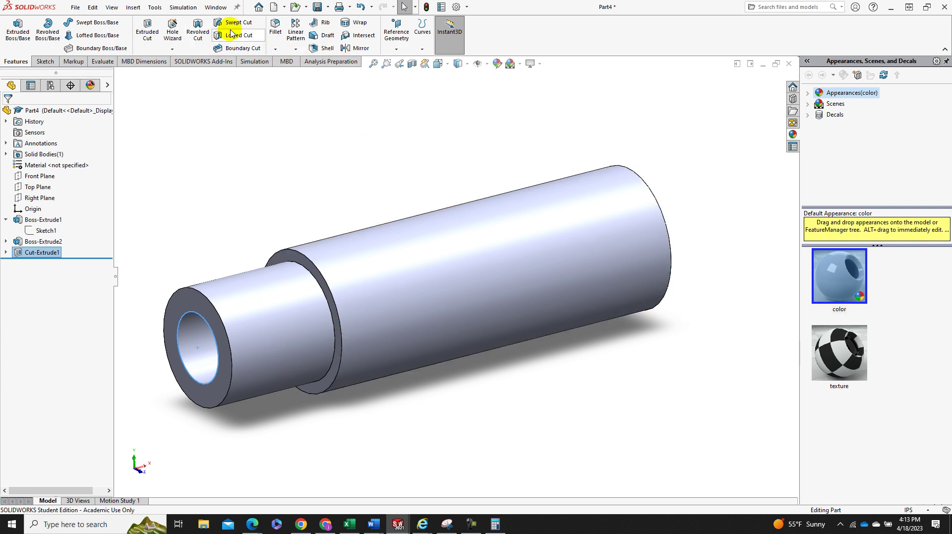
left_click(276, 49)
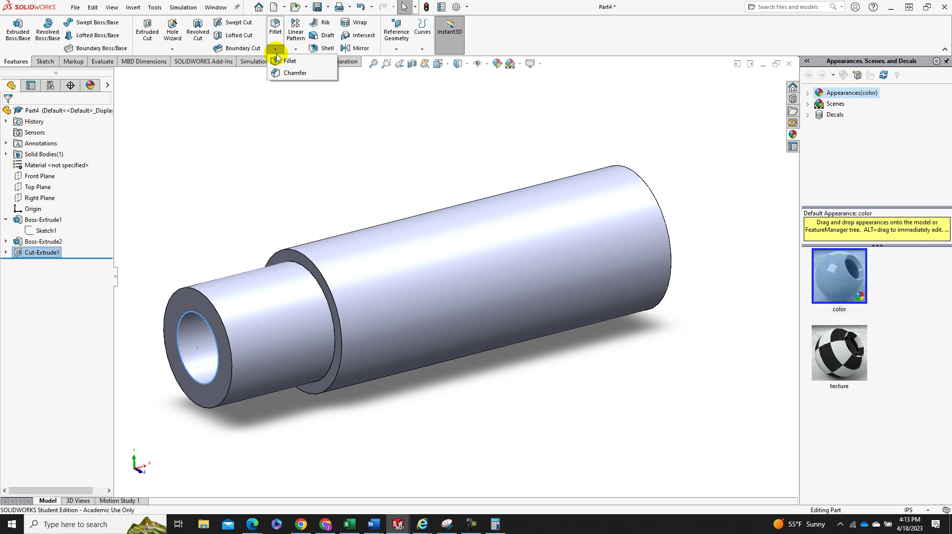
left_click(293, 75)
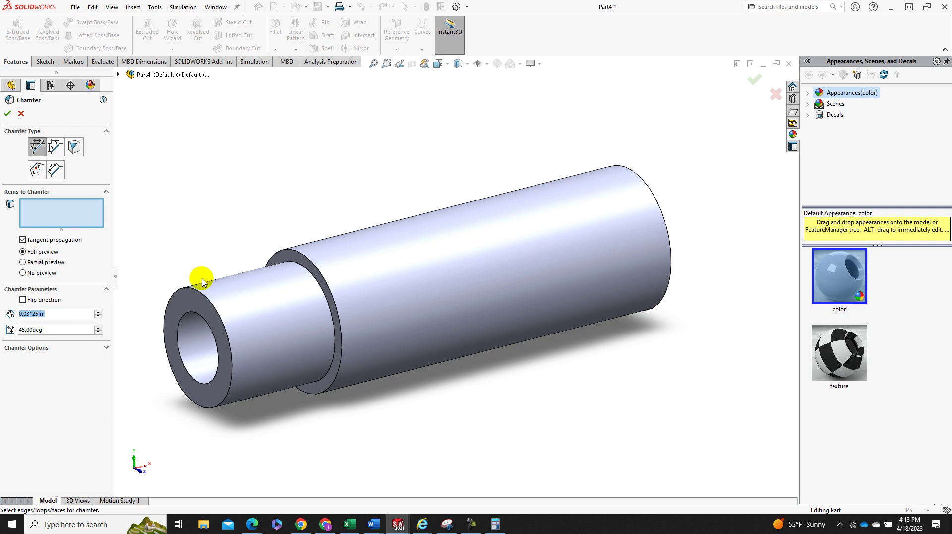
left_click(198, 298)
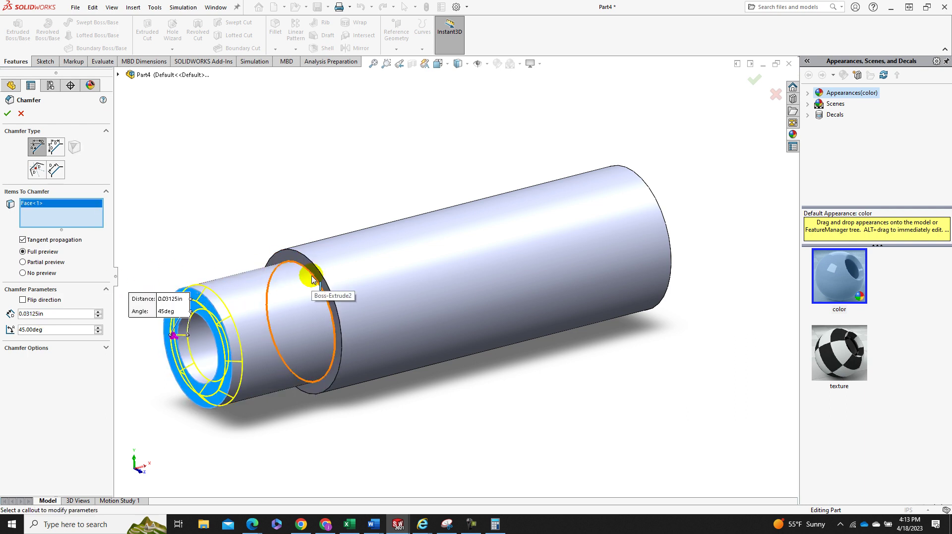
left_click(311, 279)
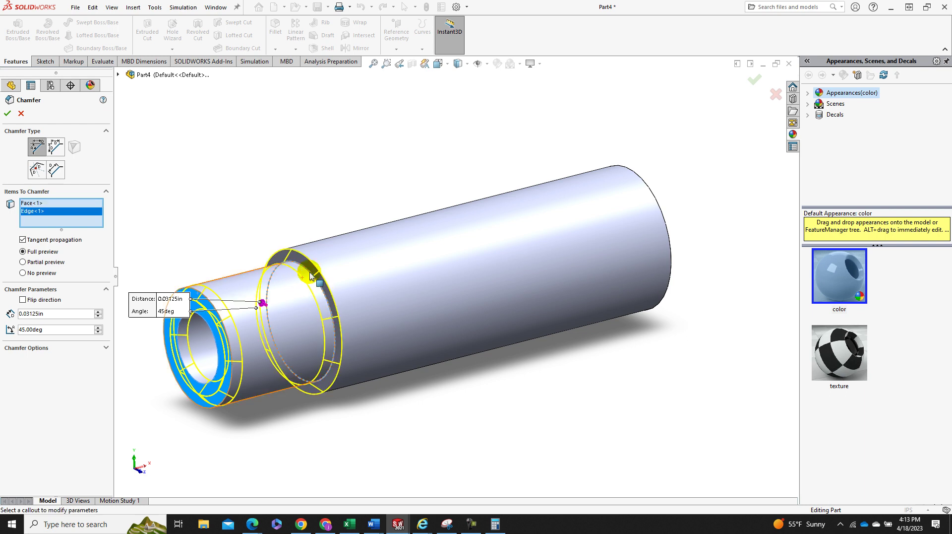
left_click(634, 174)
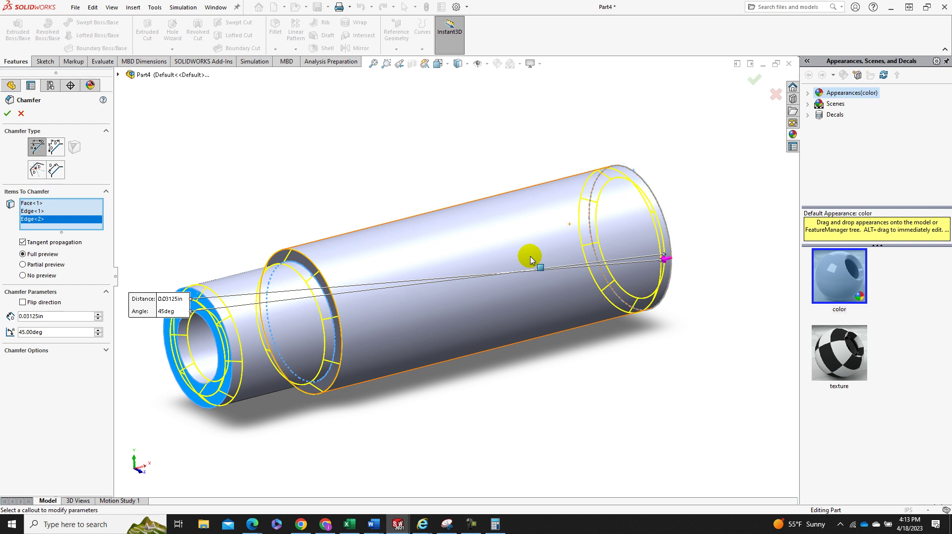
left_click(6, 113)
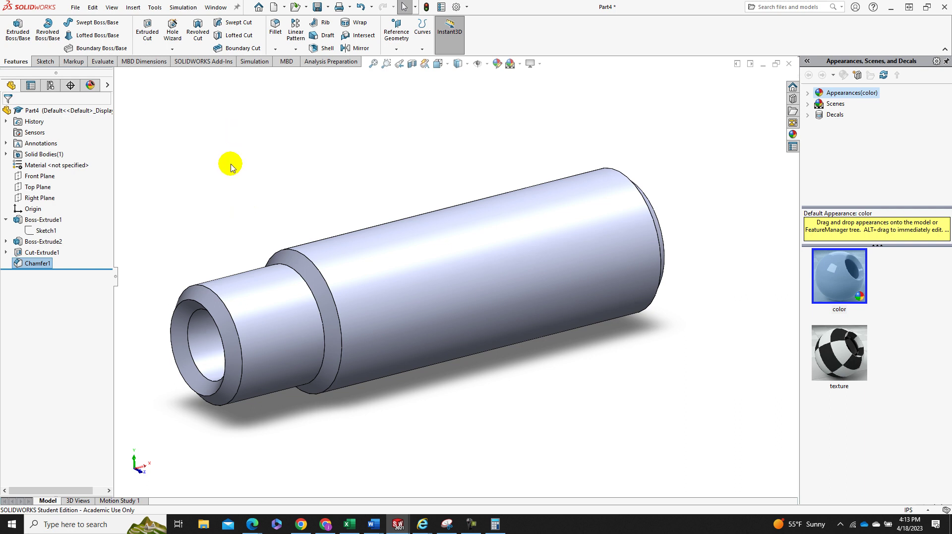
Start a Thread feature on the reduced end's outer cylindrical edge next to the chamfer, with a blind depth of 0.3 in.
left_click(173, 49)
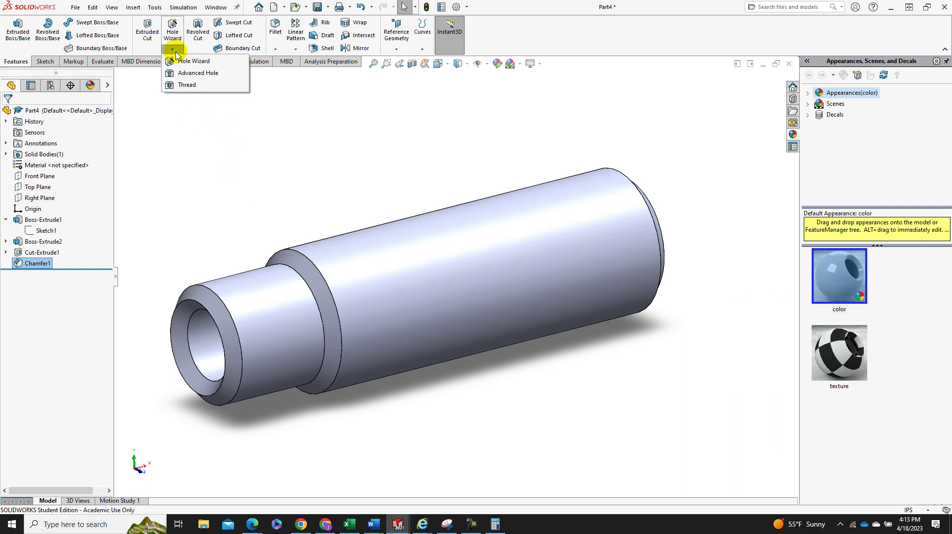
left_click(186, 86)
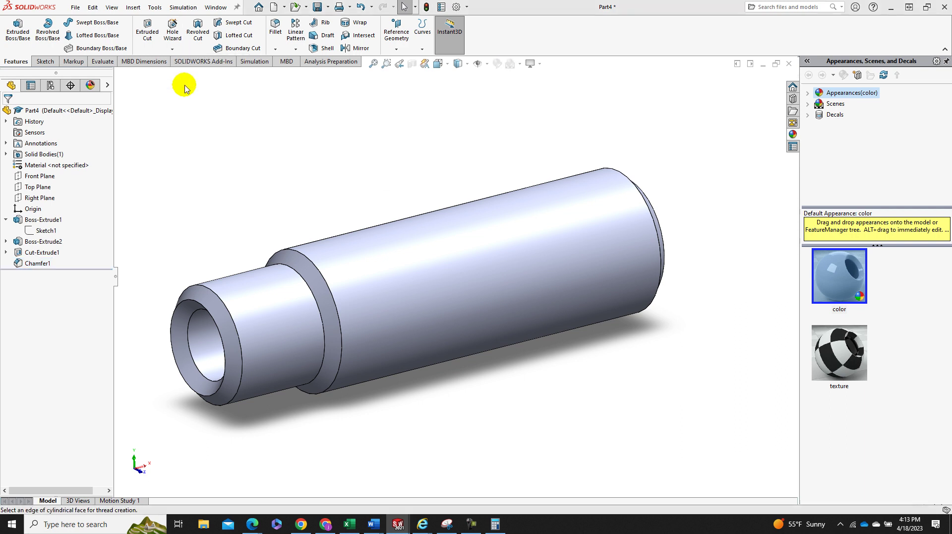
left_click(524, 274)
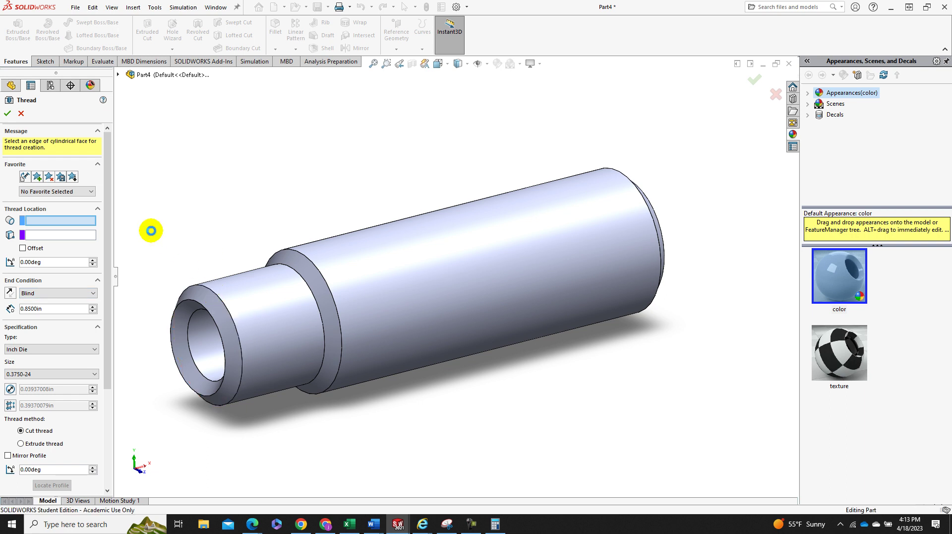
left_click(152, 231)
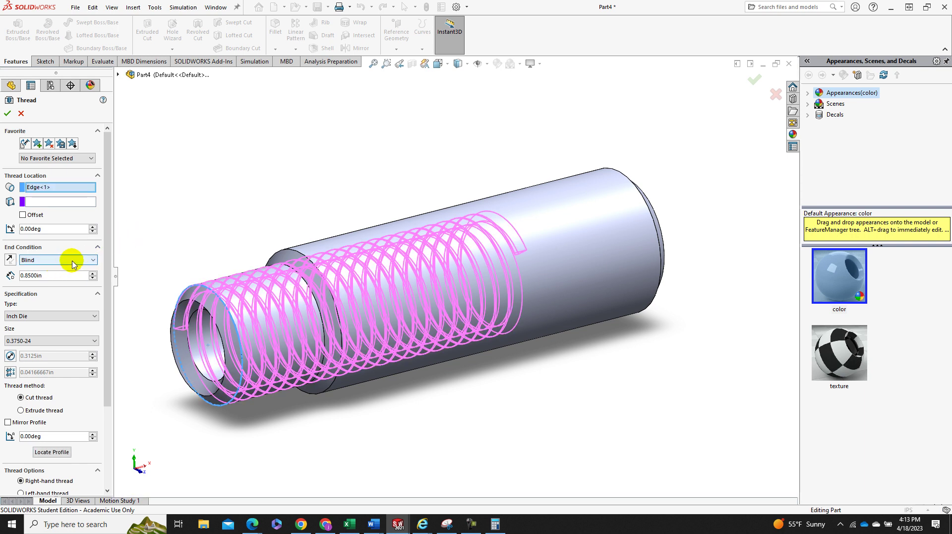
left_click_drag(64, 279, 19, 278)
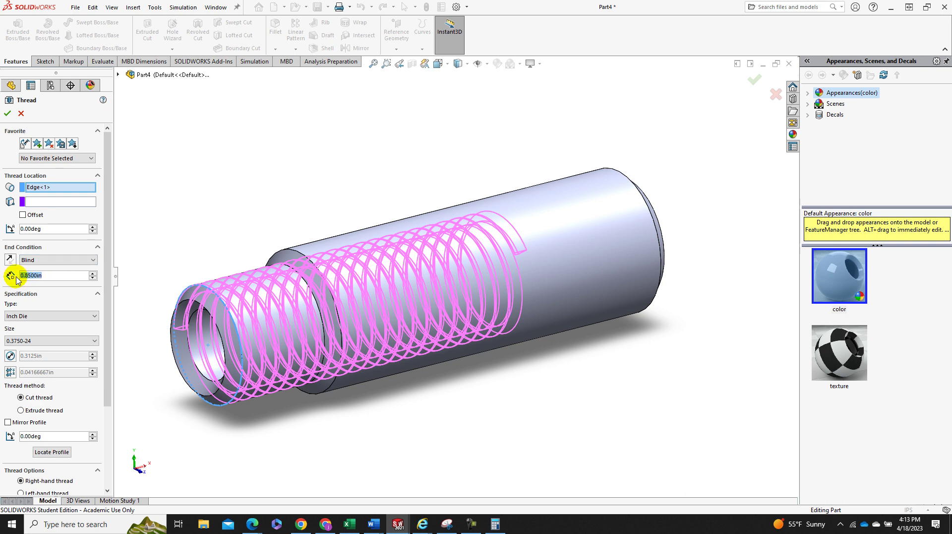
type("0.3")
key("Return")
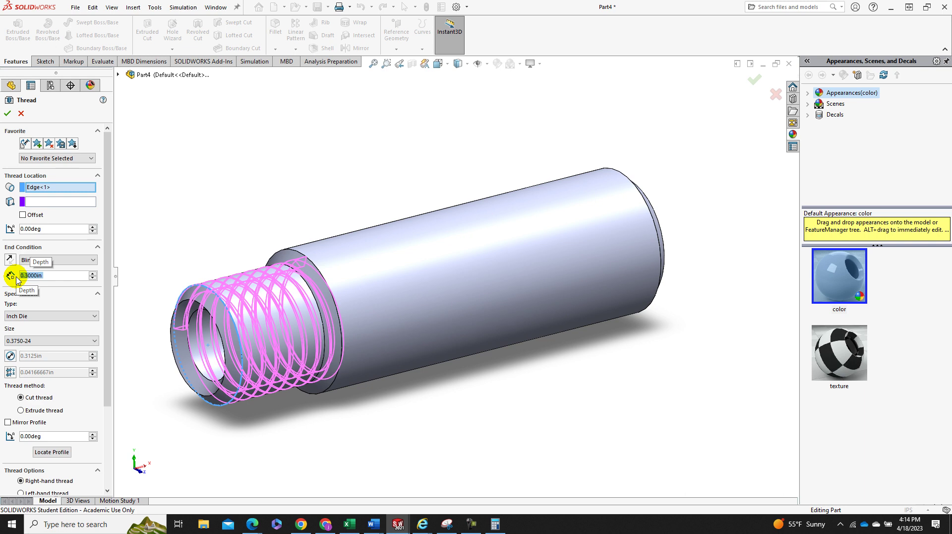
Offset the thread start by 0.1 in, reversed so it begins beyond the free end of the reduced section.
middle_click_drag(213, 310, 172, 306)
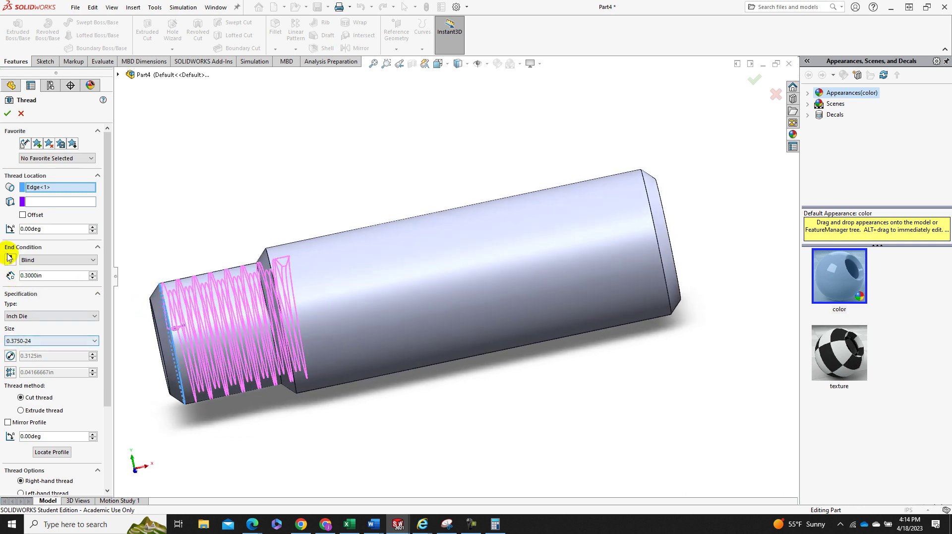
left_click(23, 215)
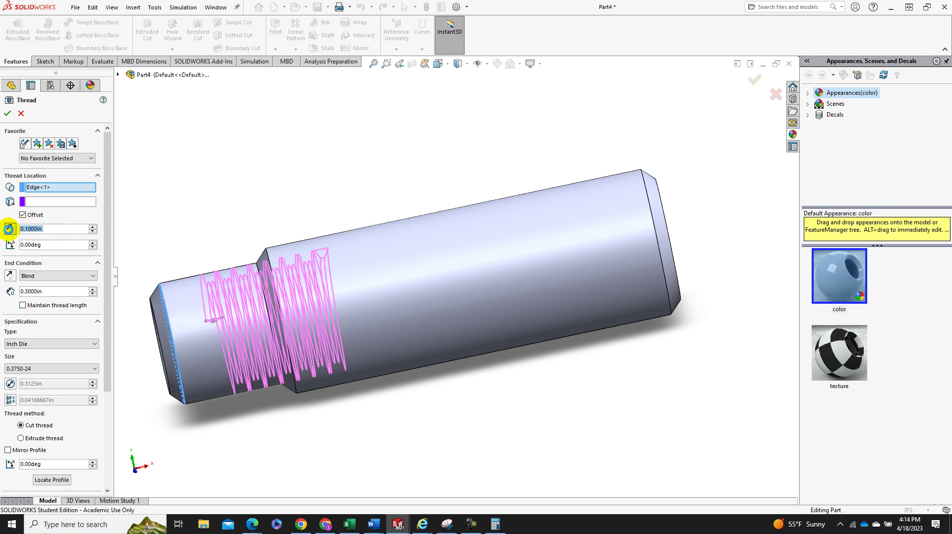
left_click(8, 228)
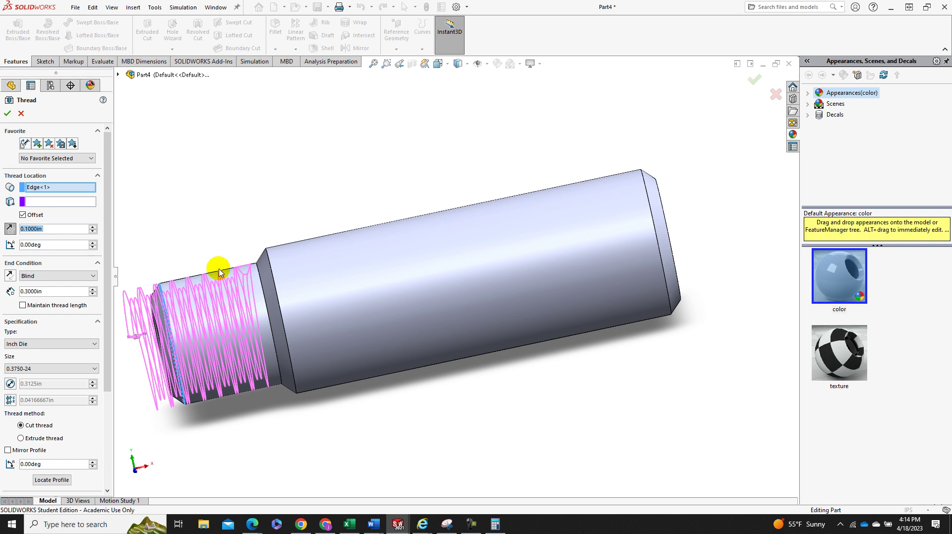
Set the Inch Die thread size to 0.3125-18 and create the cut thread on the reduced end.
middle_click_drag(222, 288, 235, 358)
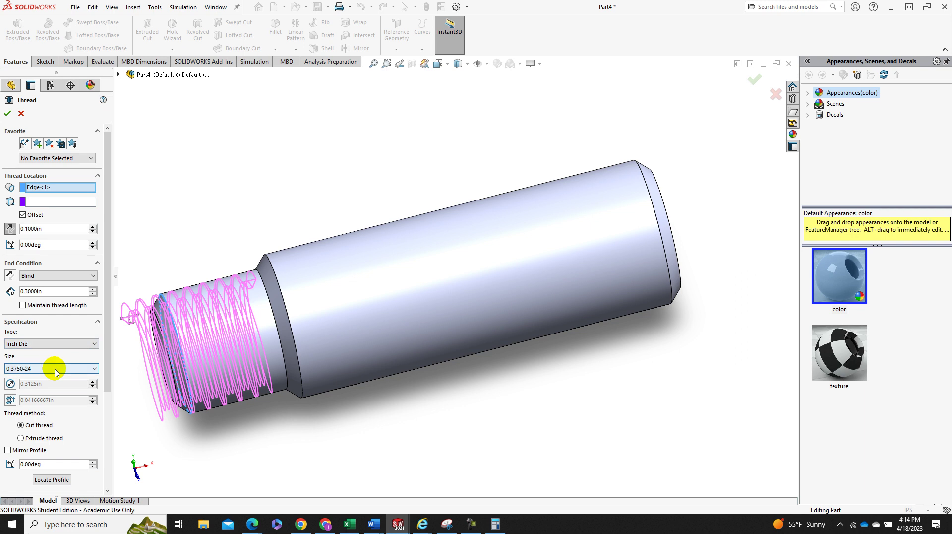
left_click(95, 368)
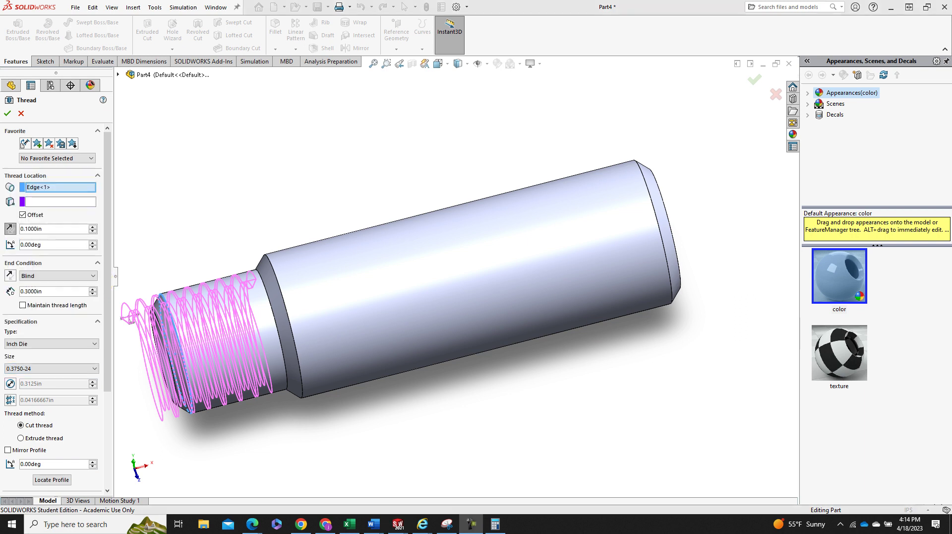
left_click(73, 371)
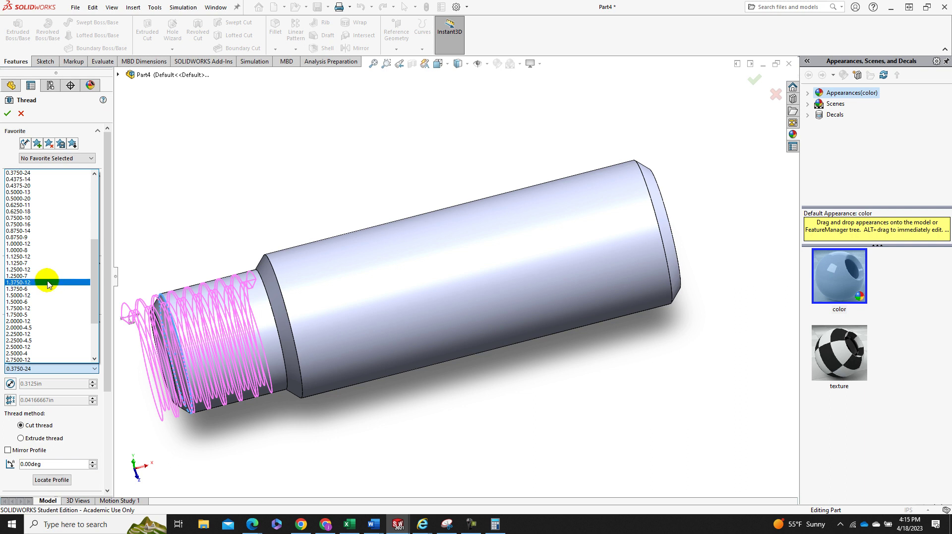
scroll(42, 208, "up", 2)
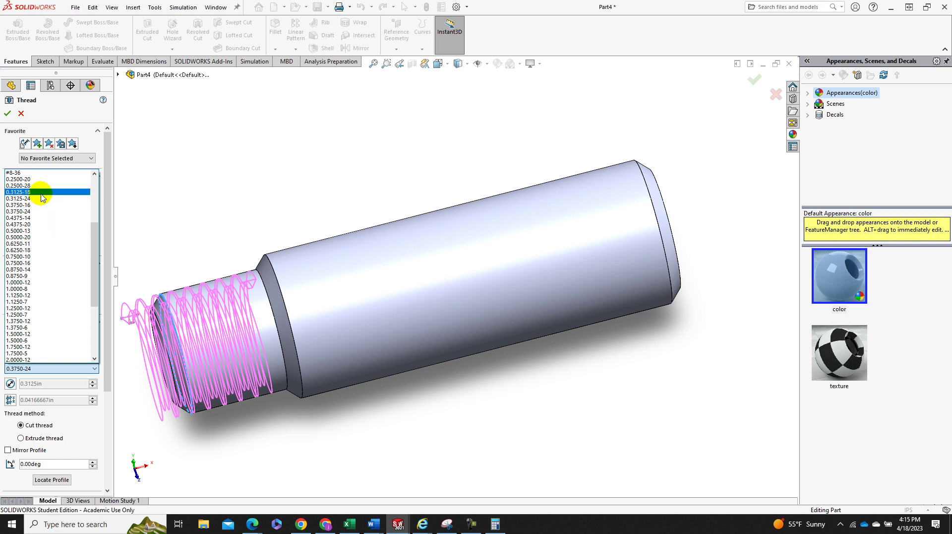
left_click(42, 192)
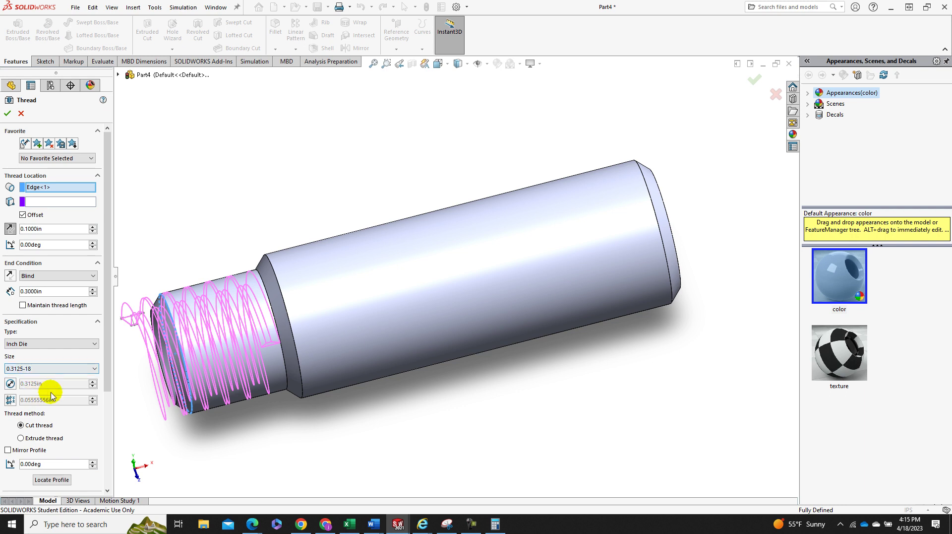
middle_click_drag(221, 389, 240, 298)
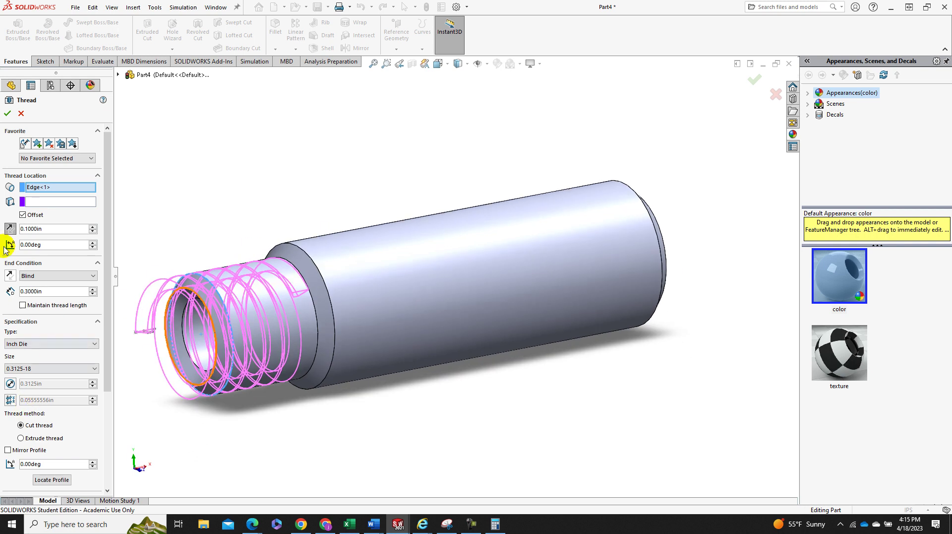
left_click(8, 114)
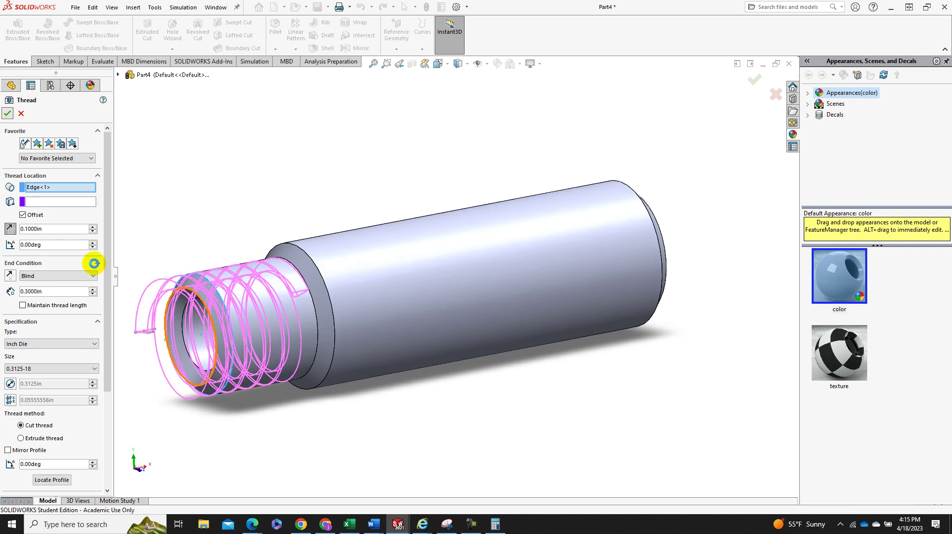
Apply a light orange colour (RGB 252, 188, 132) from the standard swatches to the whole part.
middle_click_drag(419, 318, 403, 381)
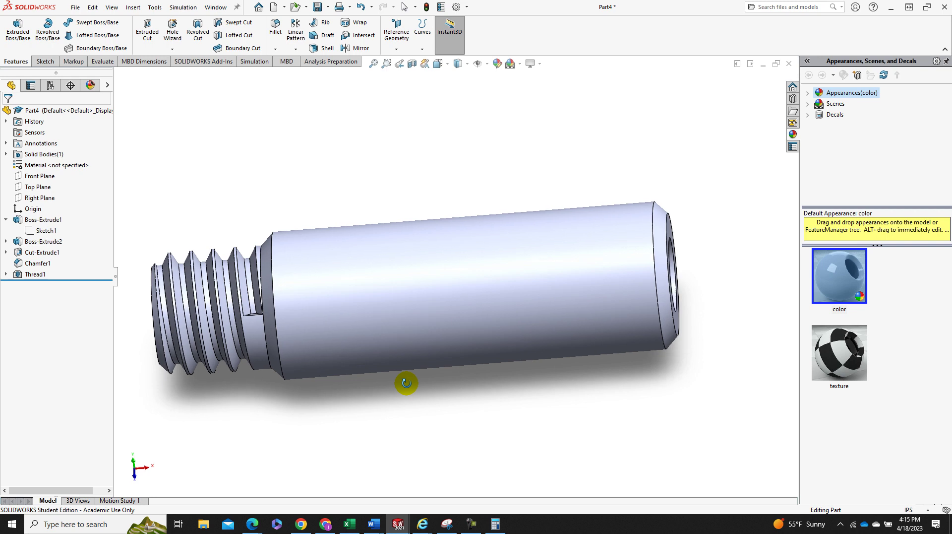
left_click(497, 66)
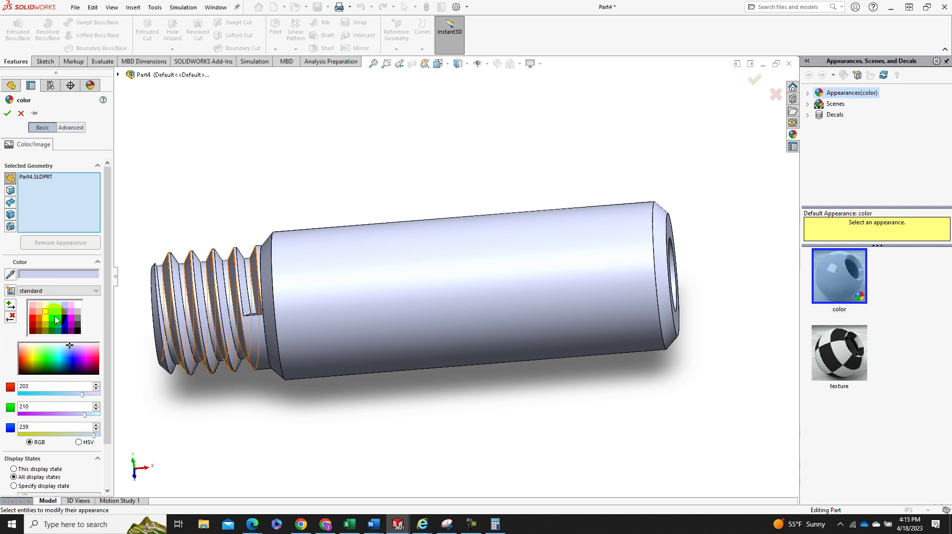
left_click(40, 311)
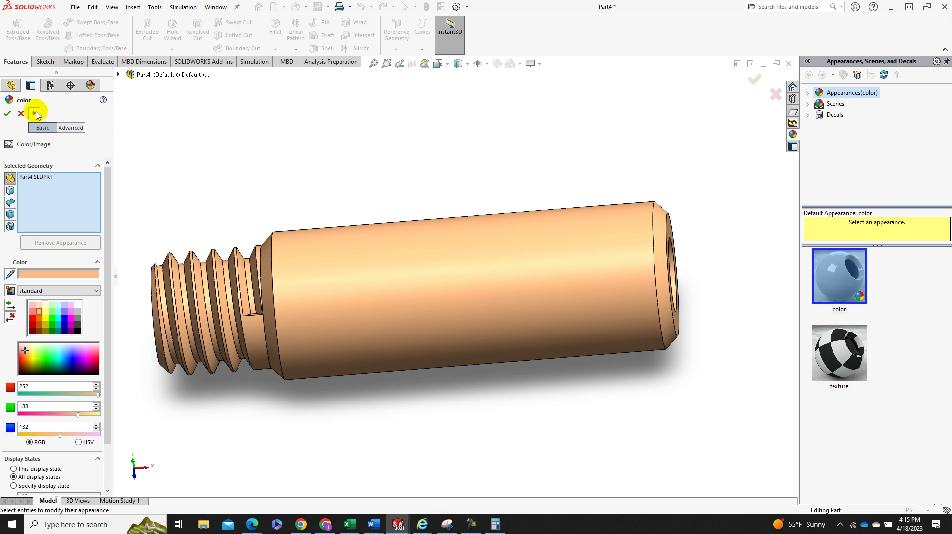
left_click(7, 113)
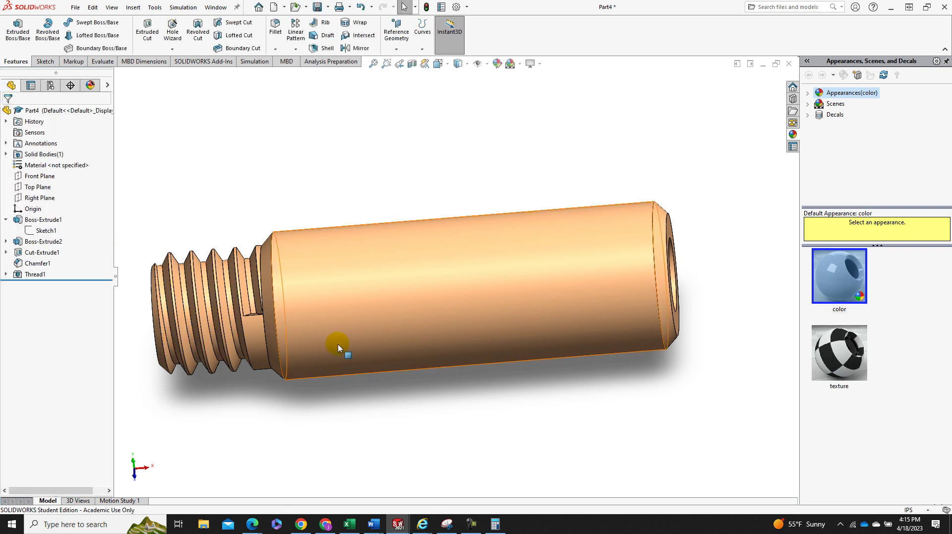
scroll(335, 351, "up", 3)
middle_click_drag(343, 359, 338, 382)
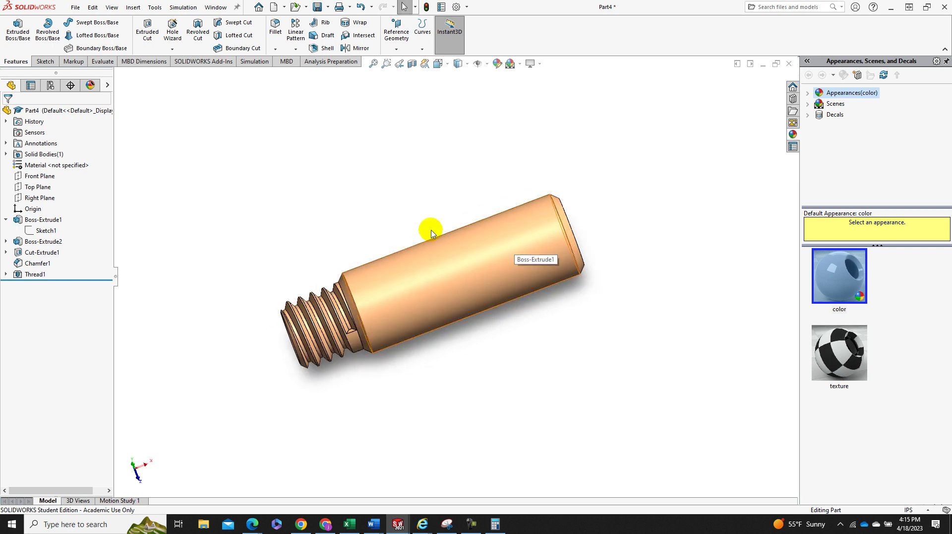